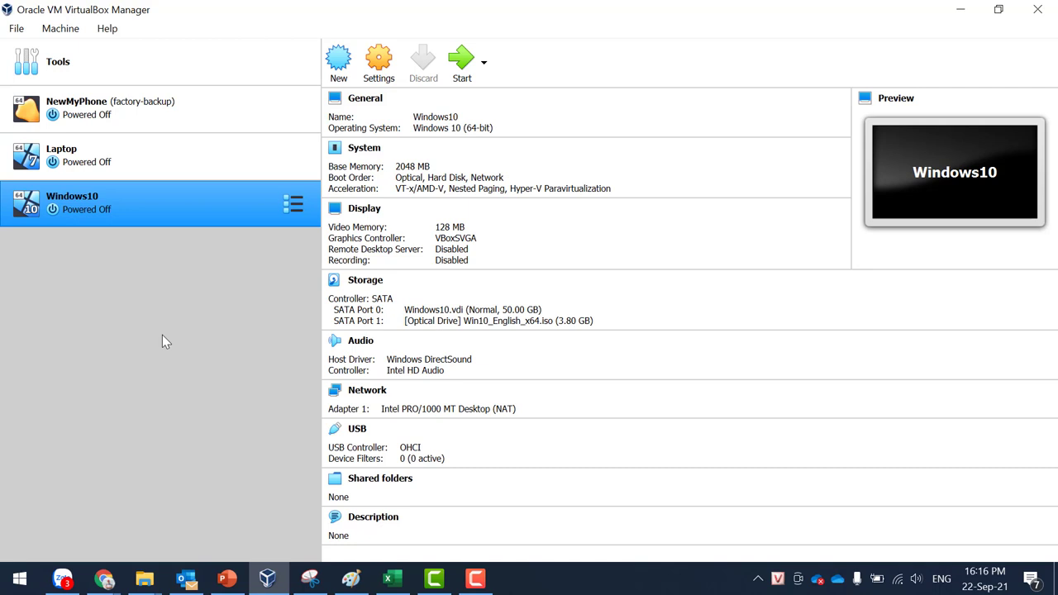
Step: Review the configuration details of the NewMyPhone, Laptop and Windows10 virtual machines, leaving Laptop selected
{"action": "left_click", "coordinate": [196, 114]}
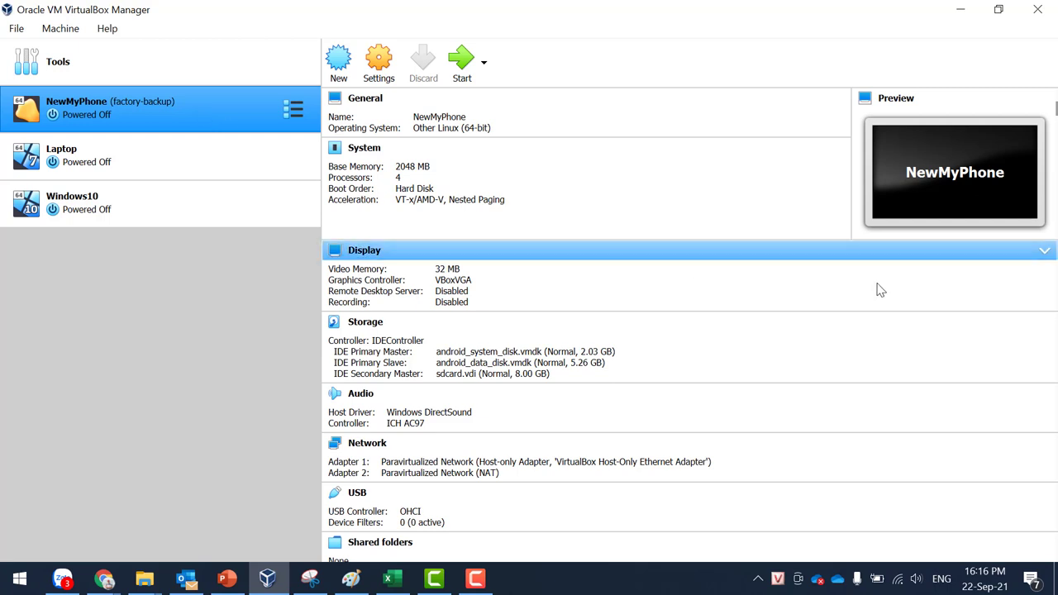
{"action": "left_click", "coordinate": [152, 155]}
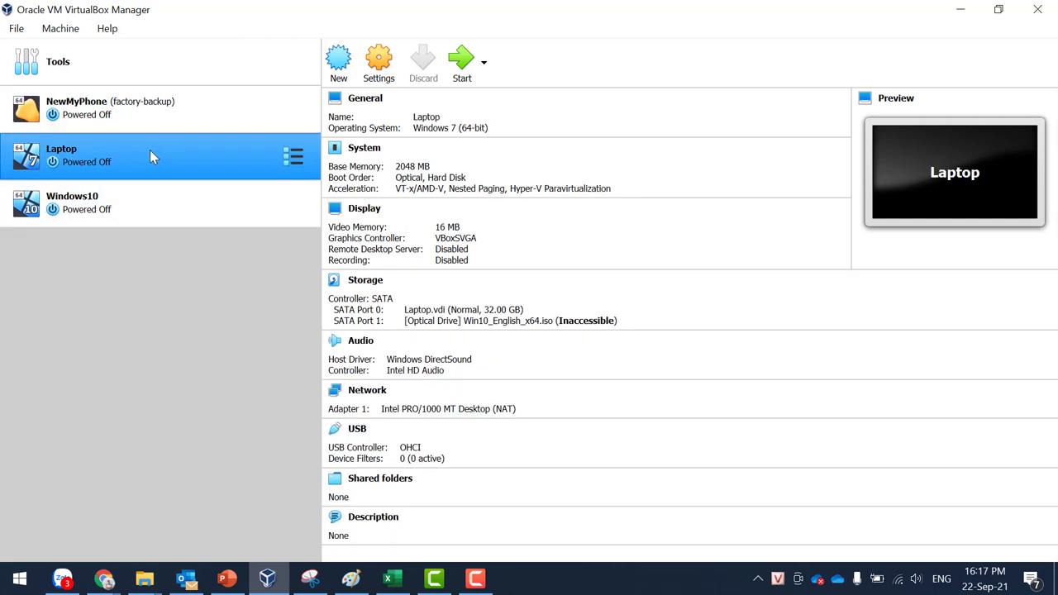
{"action": "left_click", "coordinate": [187, 210]}
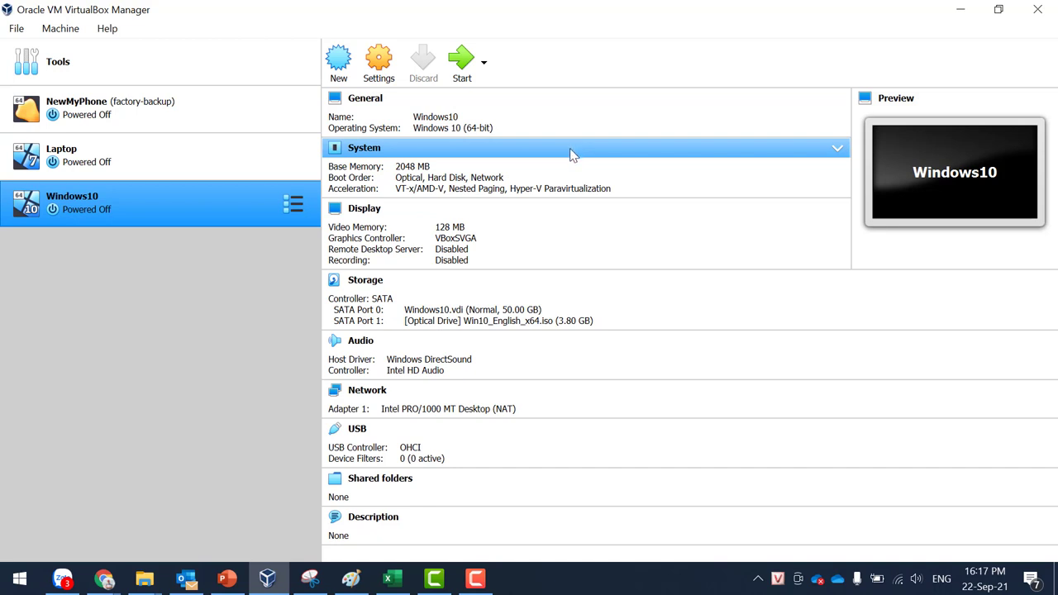
{"action": "left_click", "coordinate": [126, 171]}
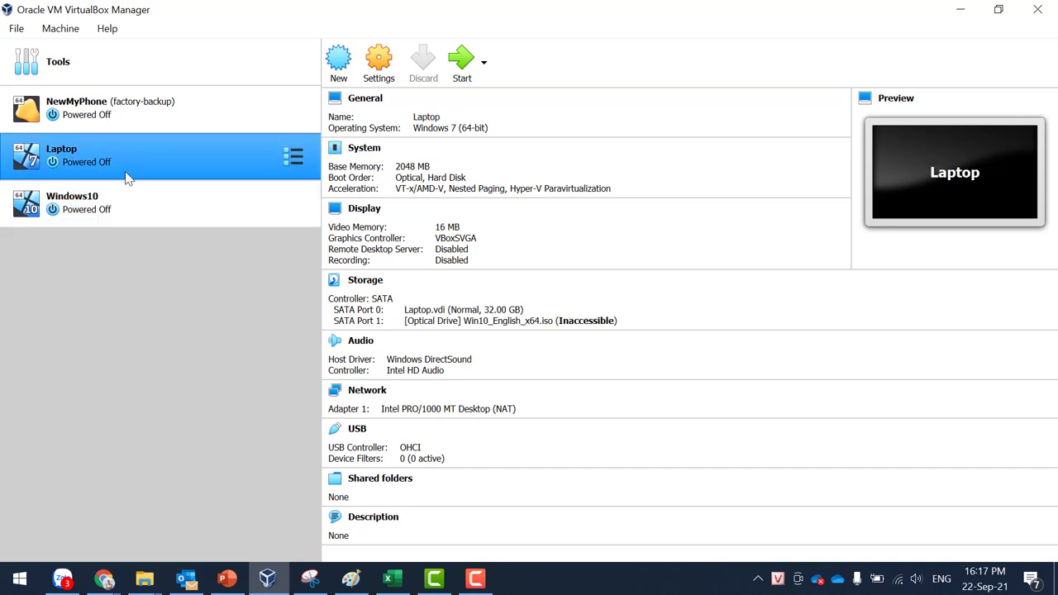
{"action": "left_click", "coordinate": [125, 209]}
{"action": "left_click", "coordinate": [147, 163]}
{"action": "left_click", "coordinate": [144, 213]}
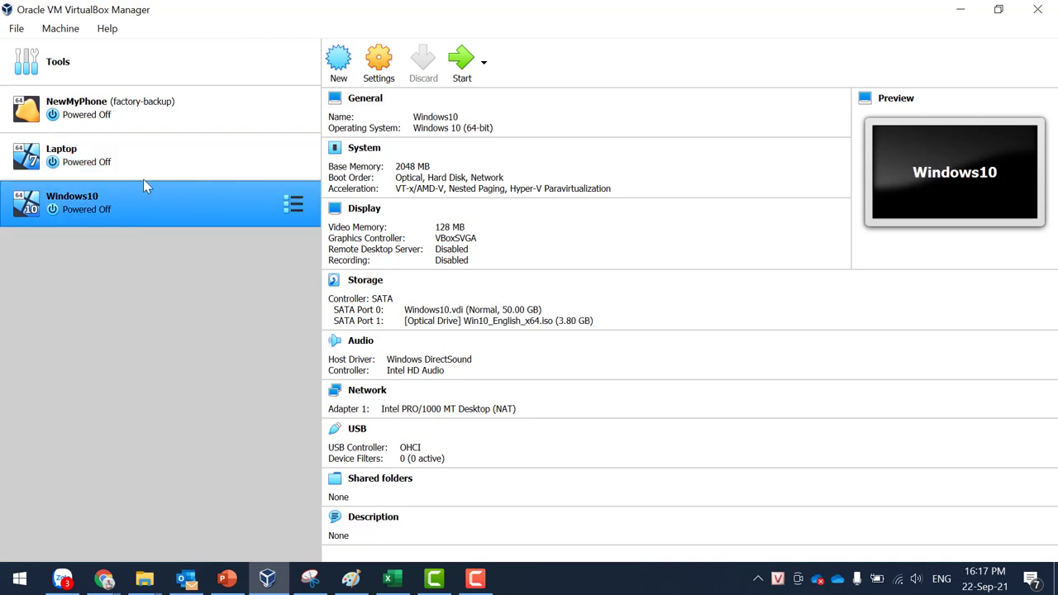
{"action": "left_click", "coordinate": [144, 175]}
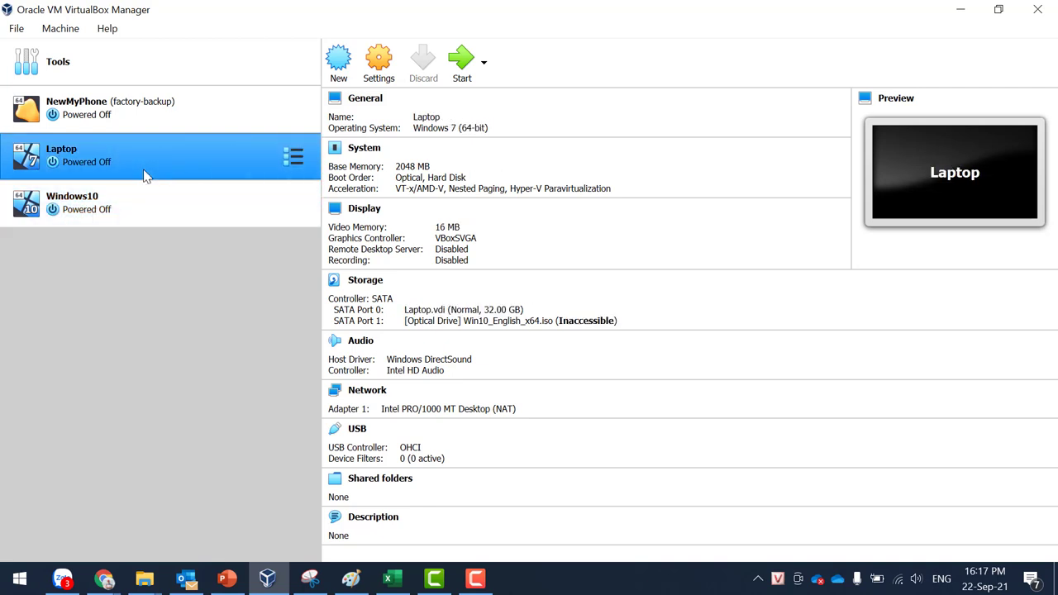
Step: Switch to File Explorer, check the free space of the C: drive under This PC, and return to VirtualBox Manager
{"action": "mouse_move", "coordinate": [144, 579]}
{"action": "left_click", "coordinate": [106, 502]}
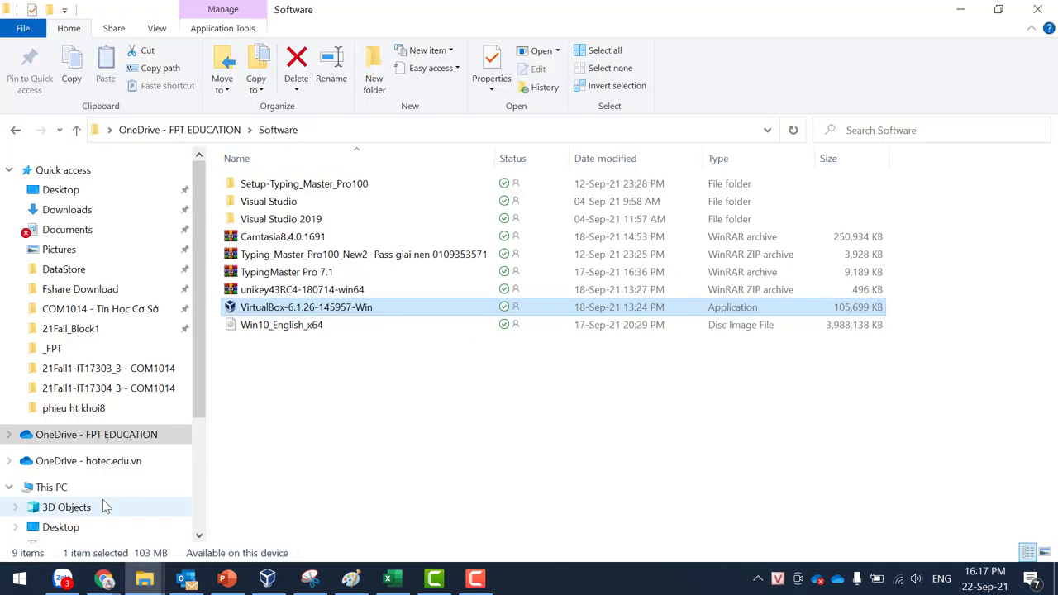
{"action": "left_click", "coordinate": [62, 491]}
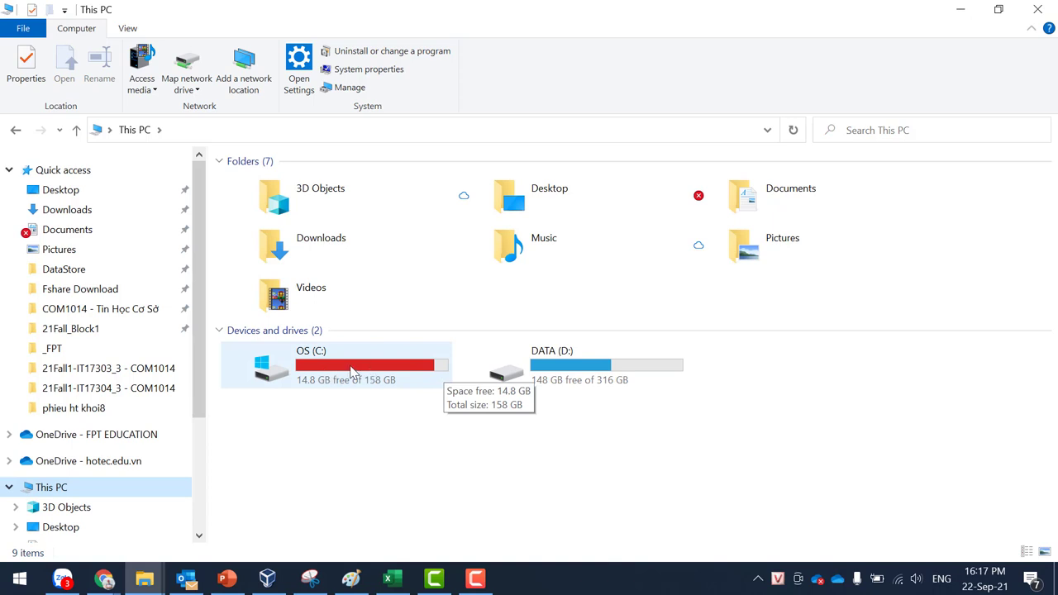
{"action": "left_click", "coordinate": [267, 579]}
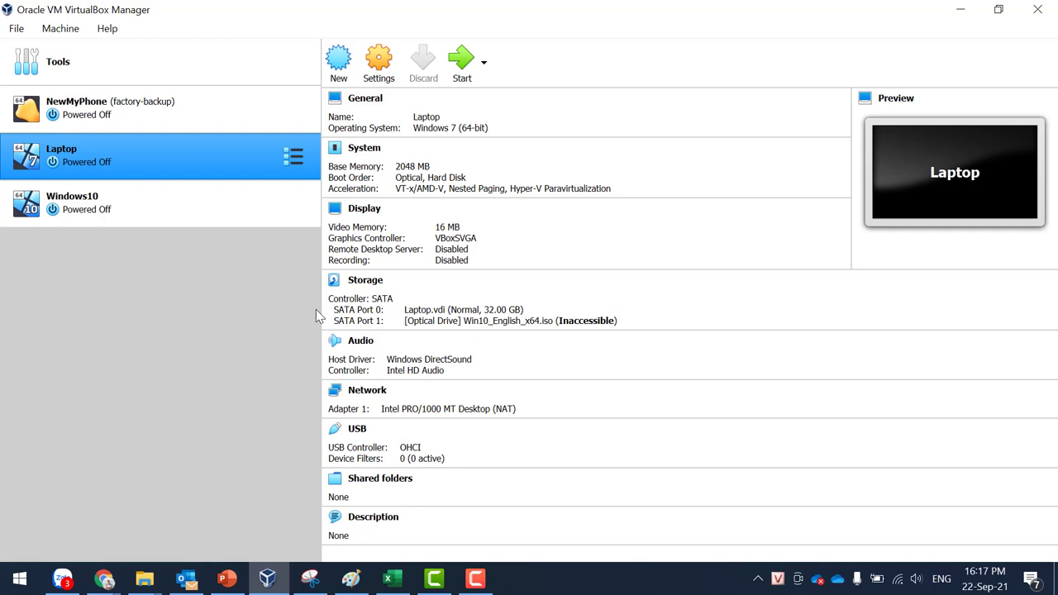
{"action": "left_click", "coordinate": [61, 30]}
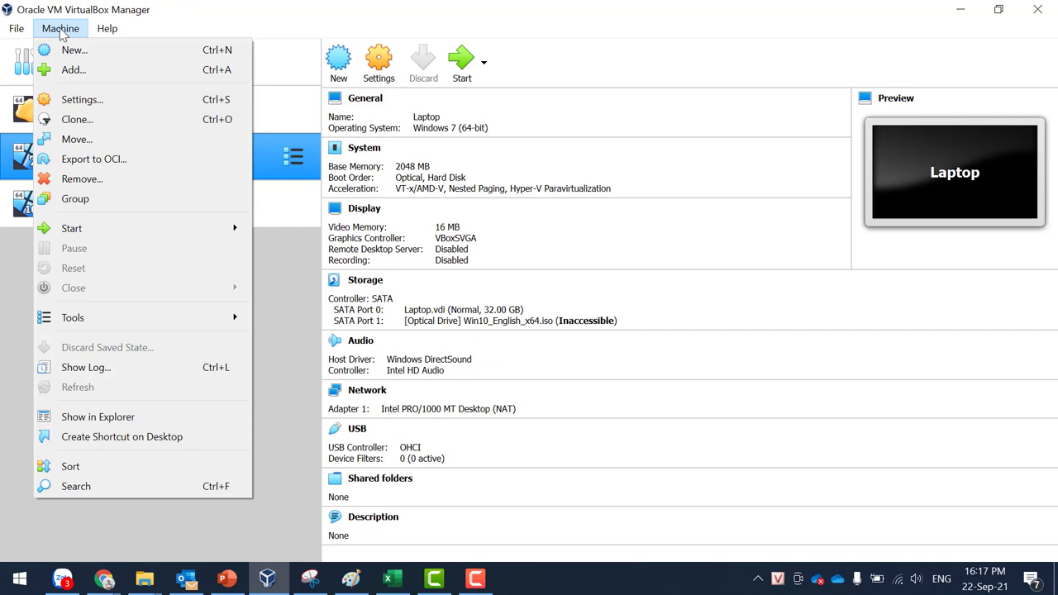
{"action": "left_click", "coordinate": [303, 290]}
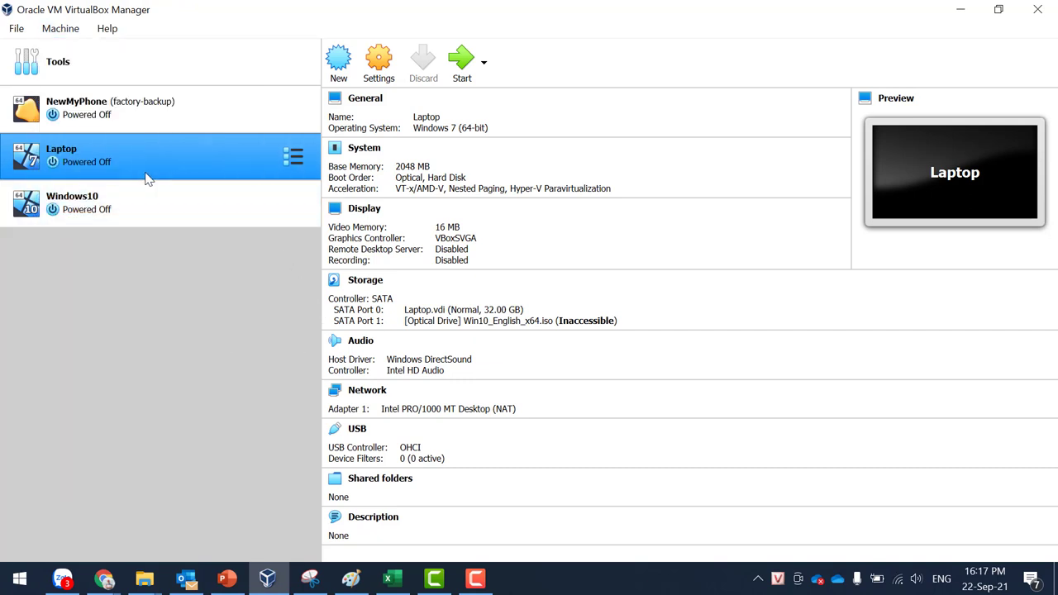
{"action": "left_click", "coordinate": [62, 29]}
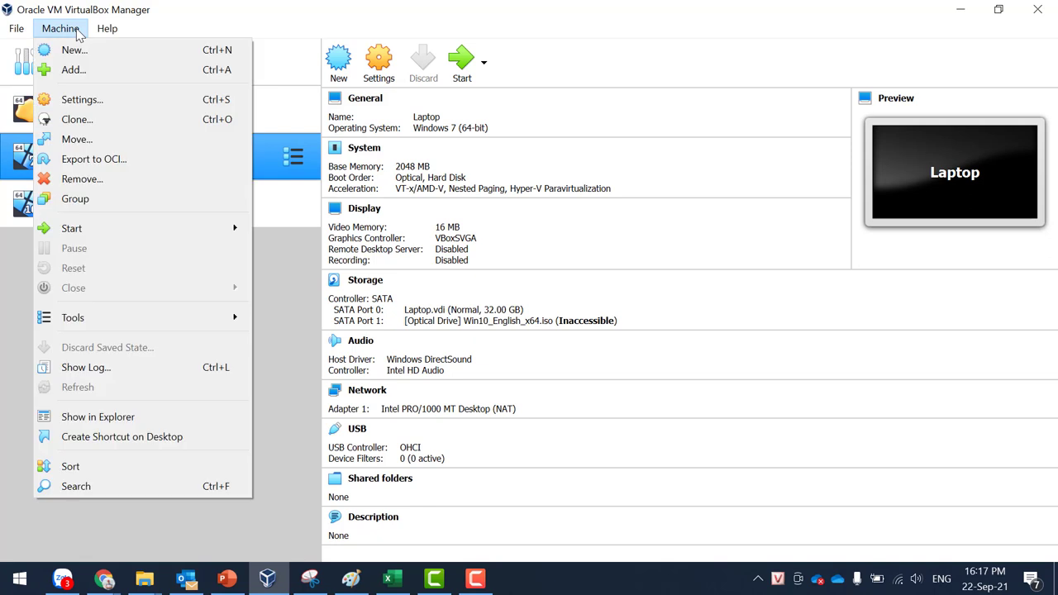
{"action": "left_click", "coordinate": [88, 181]}
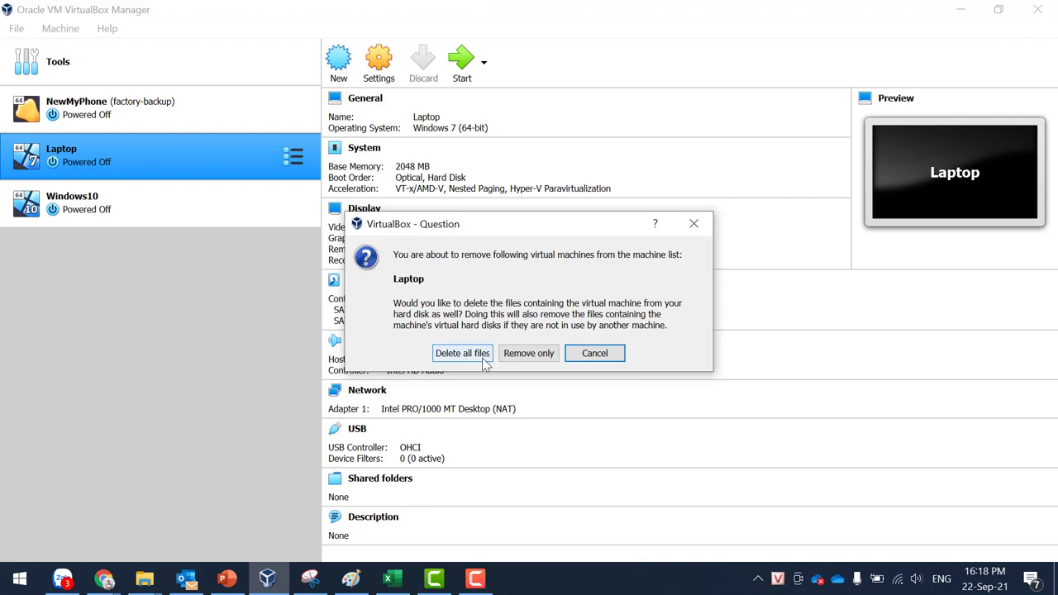
{"action": "left_click", "coordinate": [612, 358]}
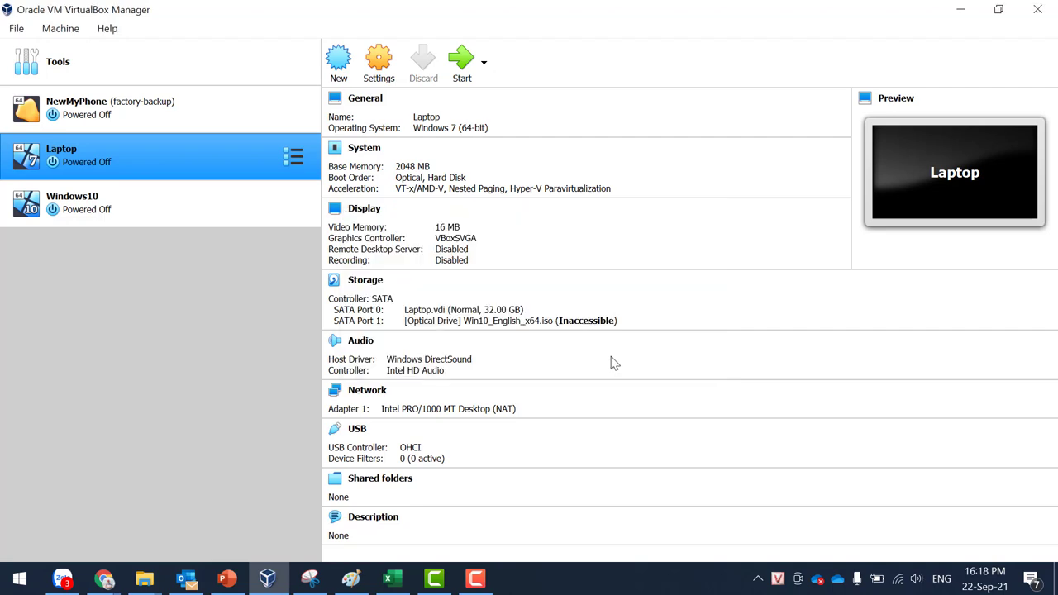
Step: Close the _FPT and Camtasia Studio File Explorer windows, keeping only the This PC window open
{"action": "mouse_move", "coordinate": [144, 579]}
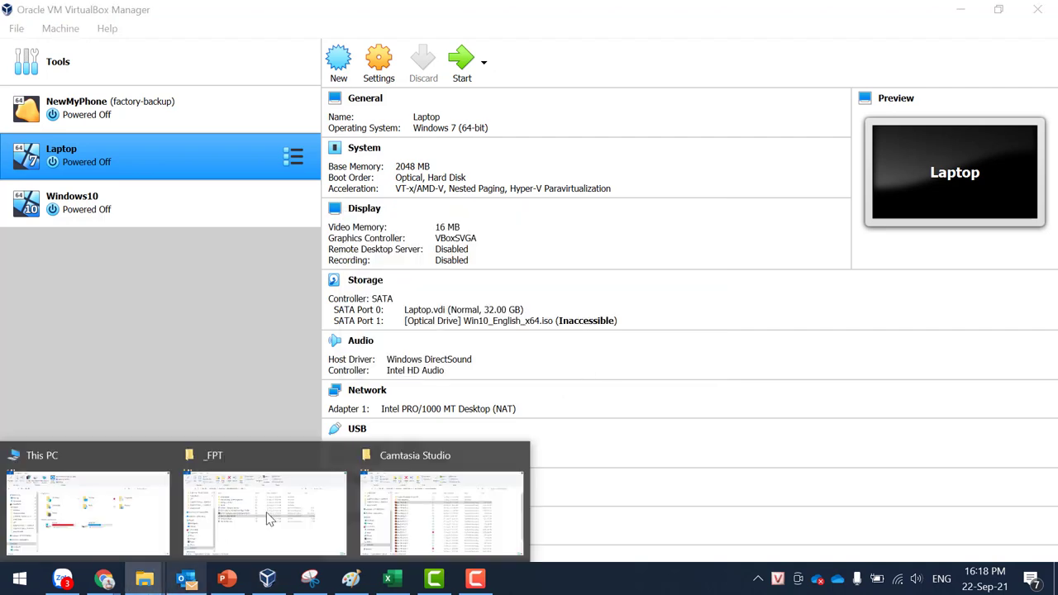
{"action": "left_click", "coordinate": [338, 456]}
{"action": "left_click", "coordinate": [339, 456]}
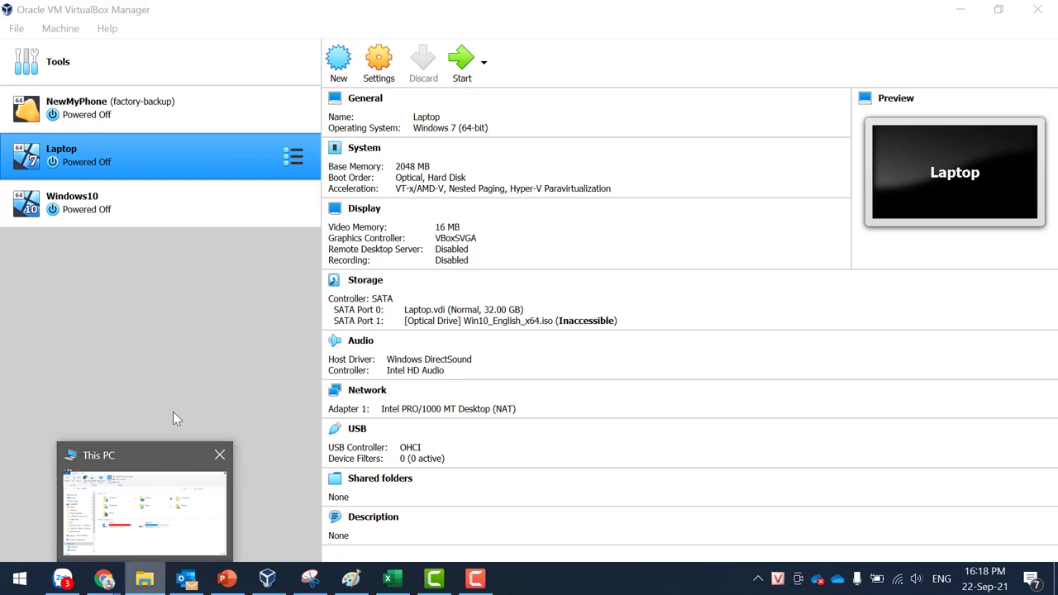
Step: Copy the path C:\Users\ASUS\VirtualBox VMs from the snapshot folder location in the Laptop machine's advanced general settings
{"action": "left_click", "coordinate": [383, 70]}
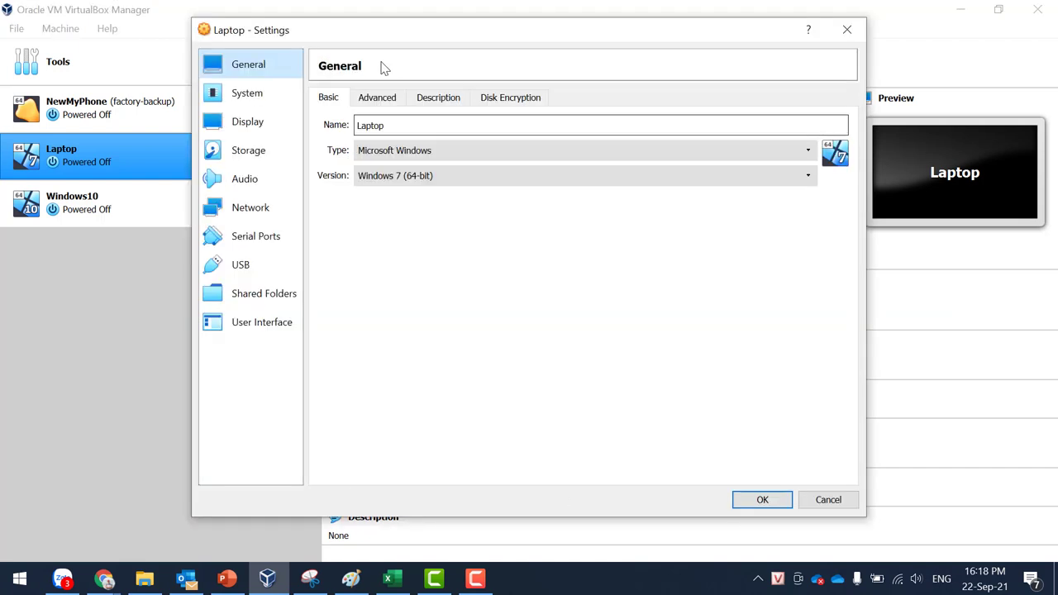
{"action": "left_click", "coordinate": [376, 100]}
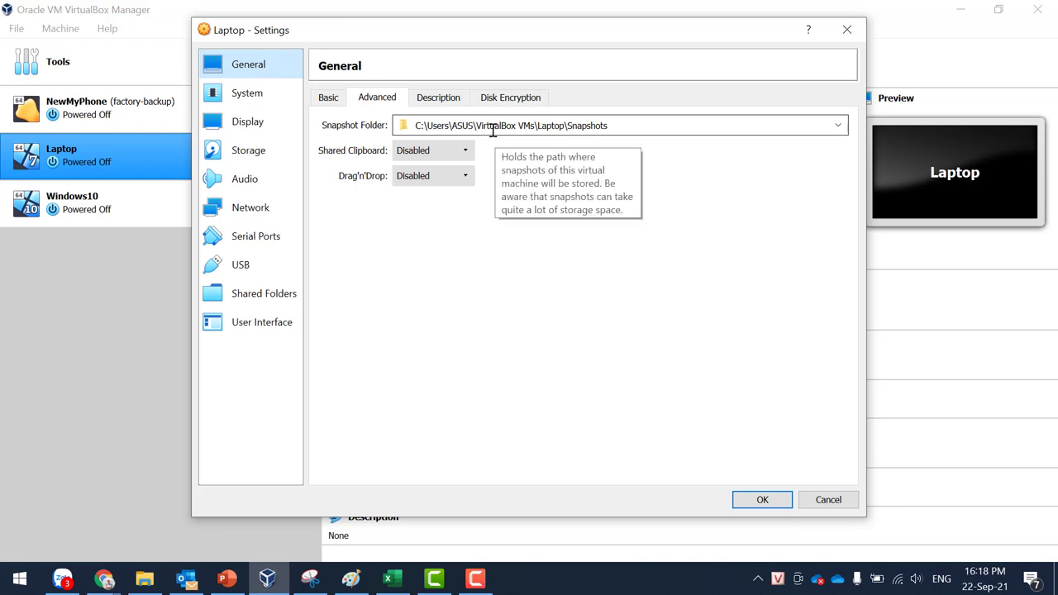
{"action": "left_click_drag", "start_coordinate": [417, 125], "coordinate": [520, 125]}
{"action": "key", "text": "ctrl+c"}
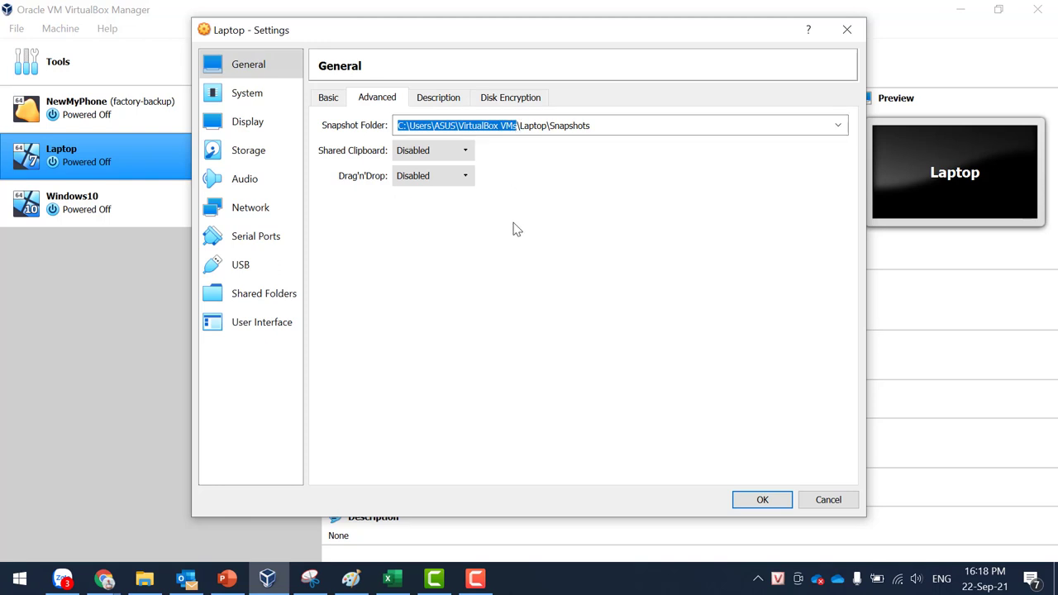
Step: Switch to File Explorer and open the folder at the copied path C:\Users\ASUS\VirtualBox VMs
{"action": "left_click", "coordinate": [148, 577]}
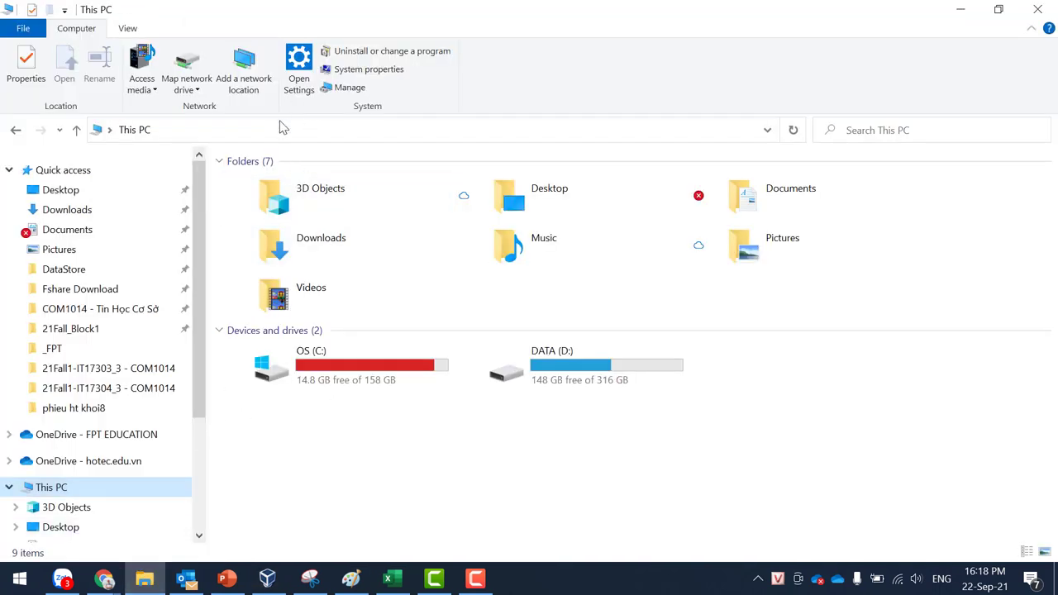
{"action": "left_click", "coordinate": [230, 133]}
{"action": "key", "text": "ctrl+v"}
{"action": "key", "text": "Return"}
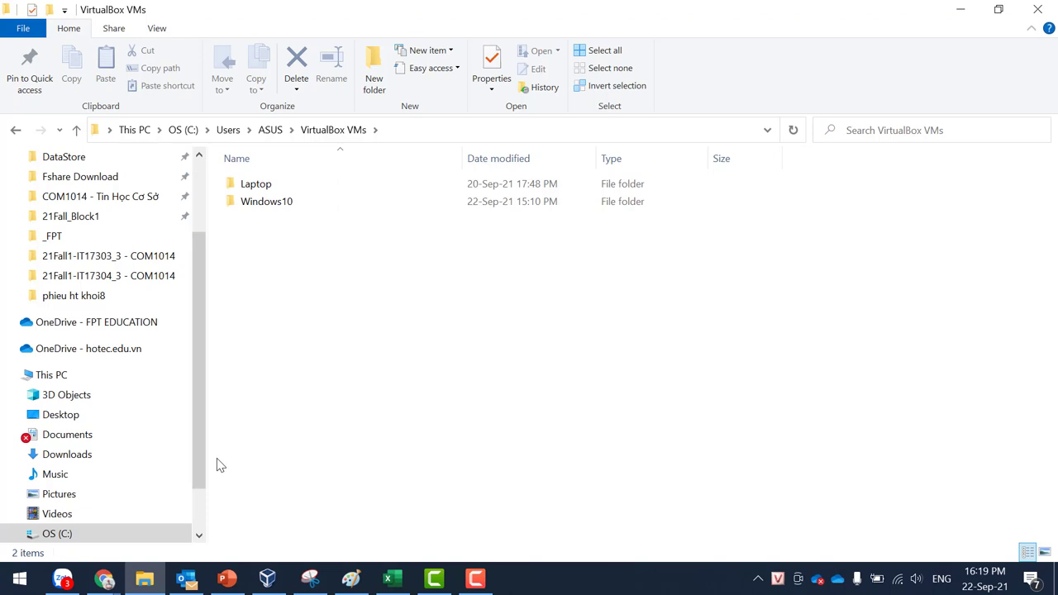
Step: Check the disk size of the Laptop virtual machine folder in its properties
{"action": "left_click", "coordinate": [261, 188]}
{"action": "left_click", "coordinate": [259, 204]}
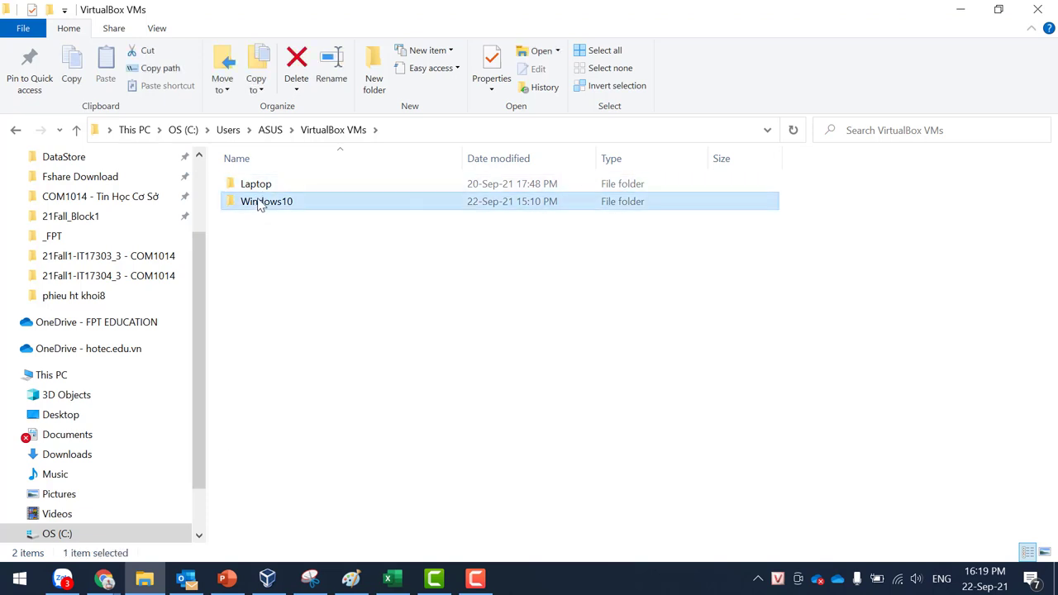
{"action": "left_click", "coordinate": [260, 183]}
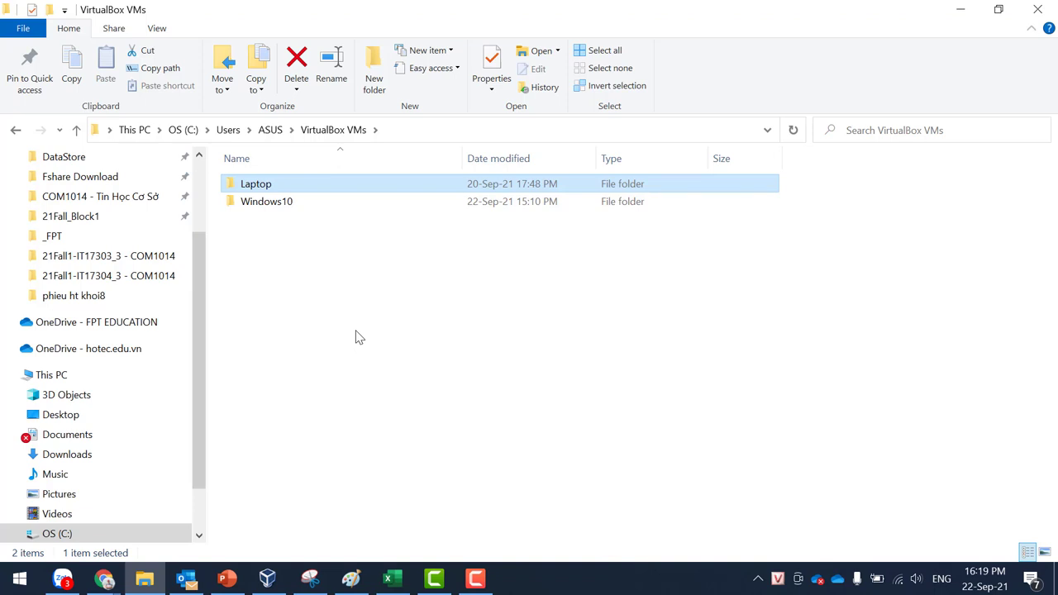
{"action": "right_click", "coordinate": [336, 188]}
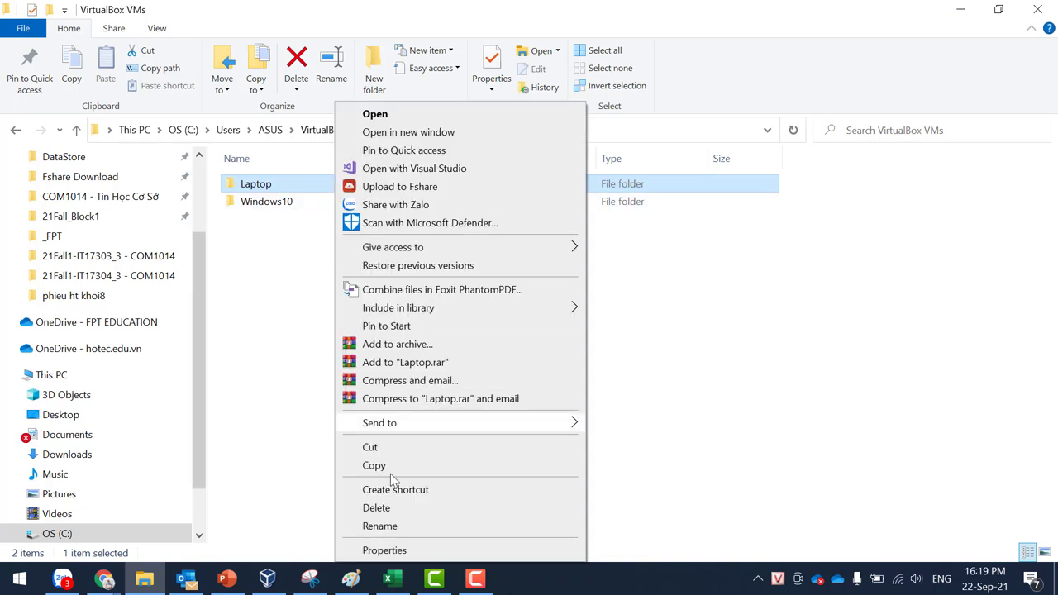
{"action": "left_click", "coordinate": [394, 551]}
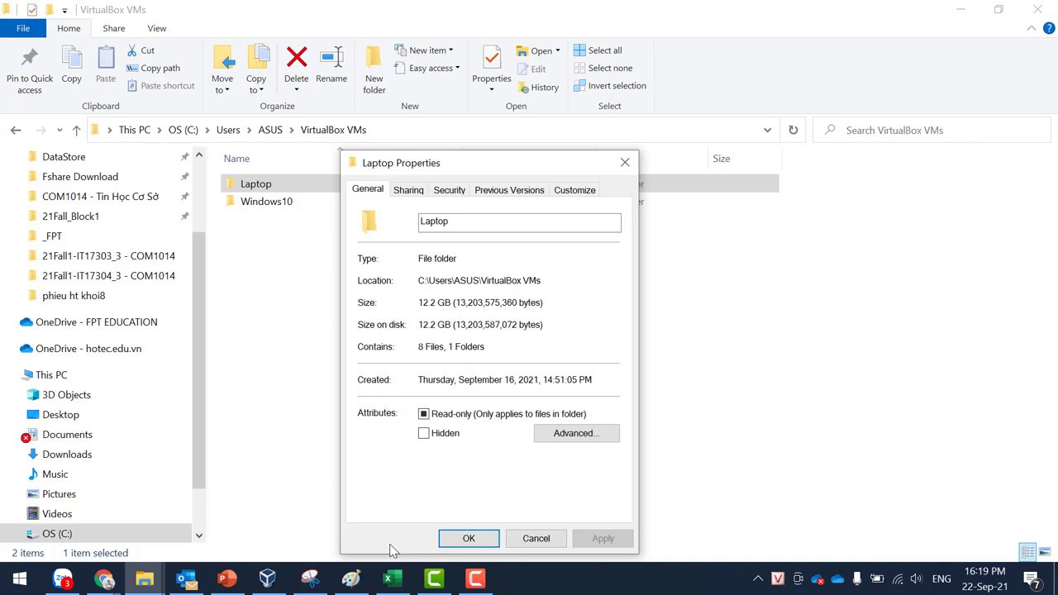
Step: Check the disk size of the Windows10 virtual machine folder in its properties and close them
{"action": "left_click", "coordinate": [258, 202]}
{"action": "right_click", "coordinate": [258, 203]}
{"action": "left_click", "coordinate": [310, 550]}
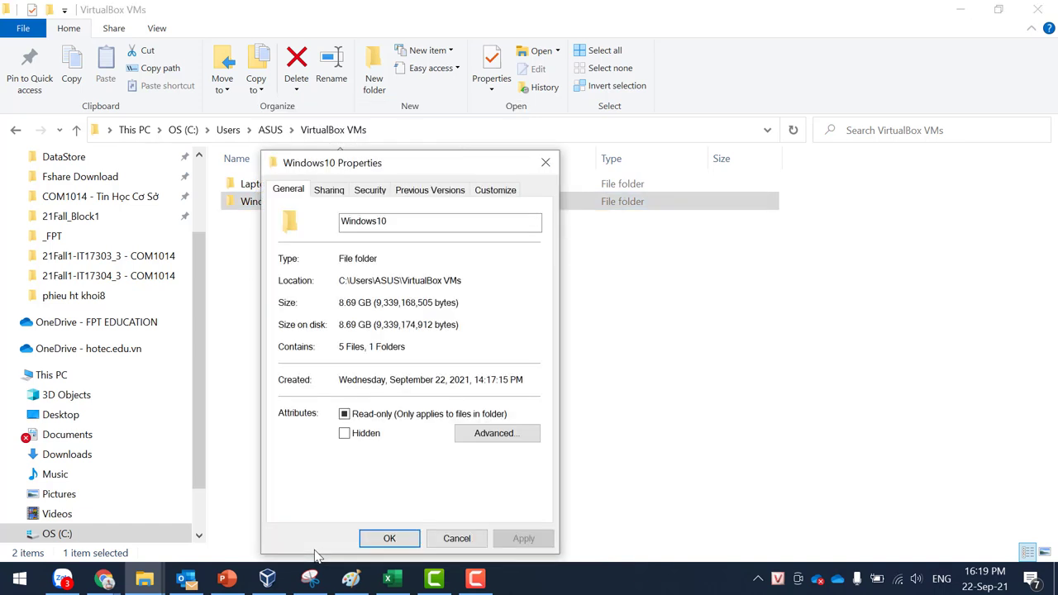
{"action": "left_click", "coordinate": [455, 545]}
Step: Return File Explorer to This PC, switch back to VirtualBox Manager and close the Laptop machine's settings
{"action": "left_click", "coordinate": [273, 185]}
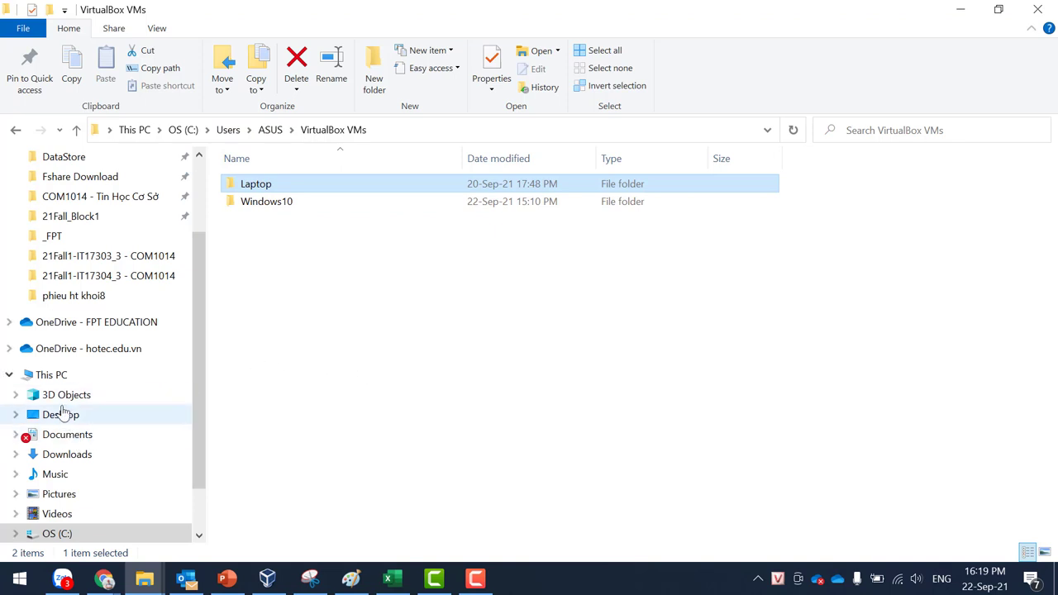
{"action": "left_click", "coordinate": [53, 377]}
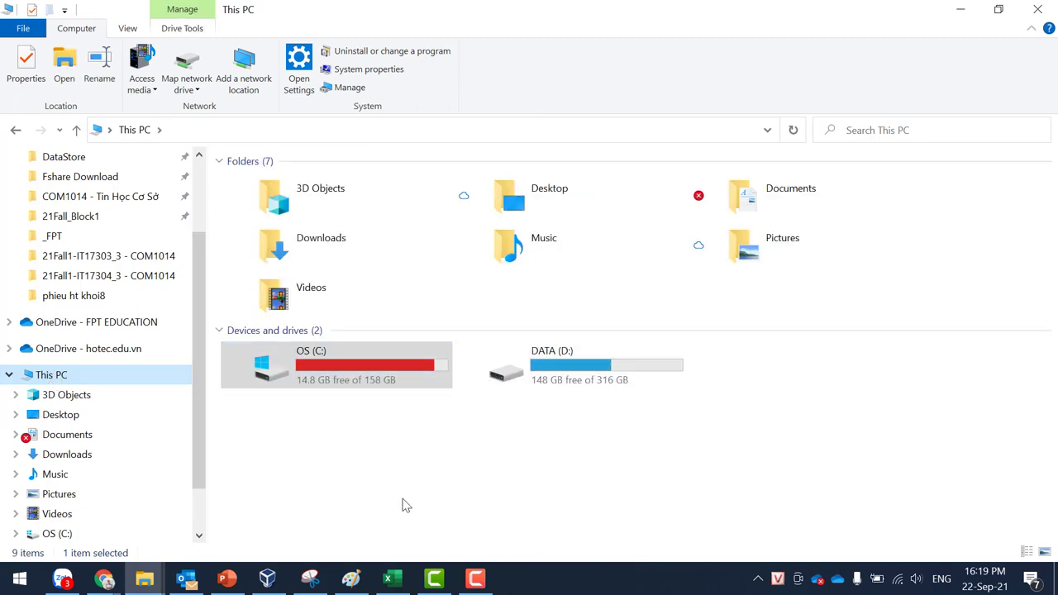
{"action": "left_click", "coordinate": [272, 582]}
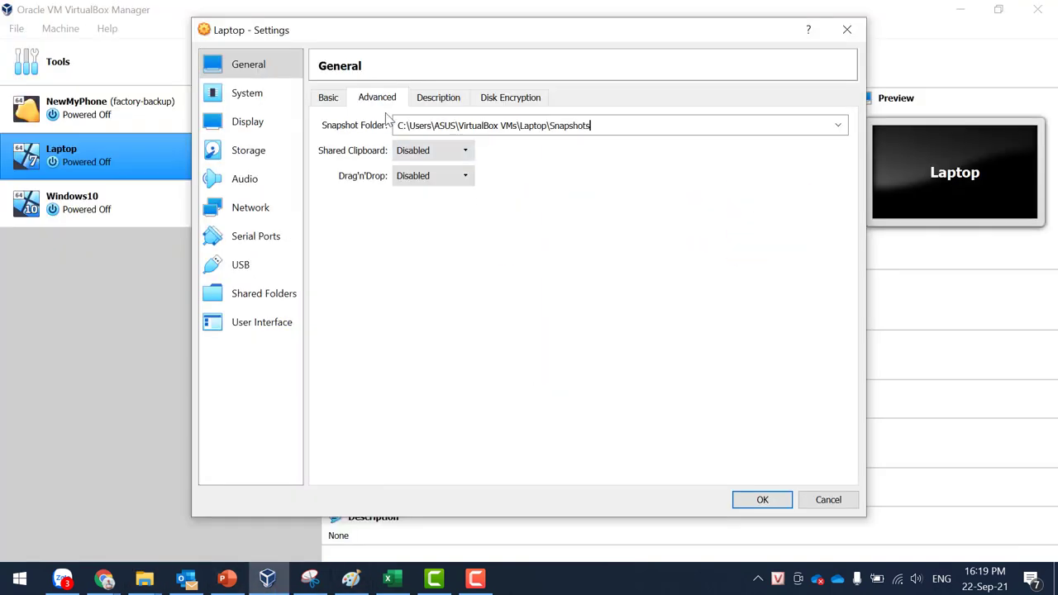
{"action": "left_click_drag", "start_coordinate": [616, 43], "coordinate": [568, 51]}
{"action": "left_click", "coordinate": [798, 38]}
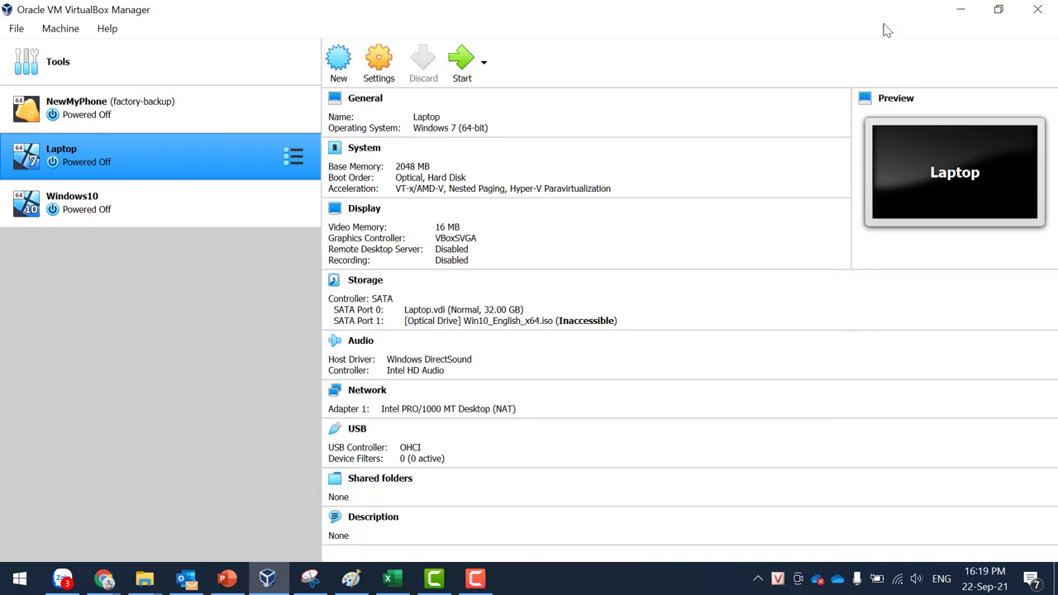
Step: Restore the VirtualBox Manager window and narrow it so the C: drive's free space in File Explorer is visible beside it
{"action": "left_click", "coordinate": [999, 9]}
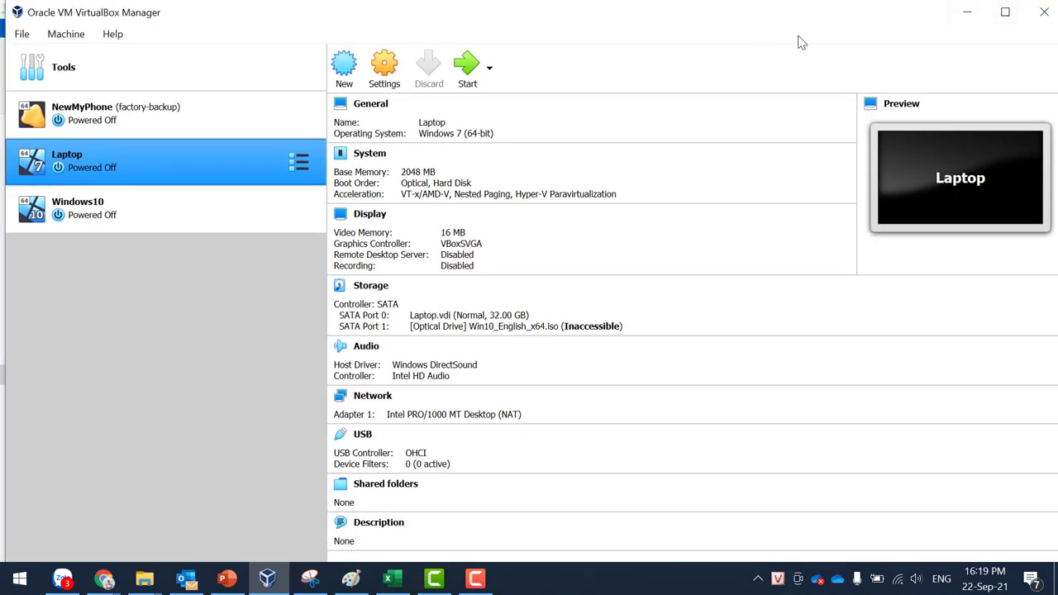
{"action": "left_click", "coordinate": [1005, 12]}
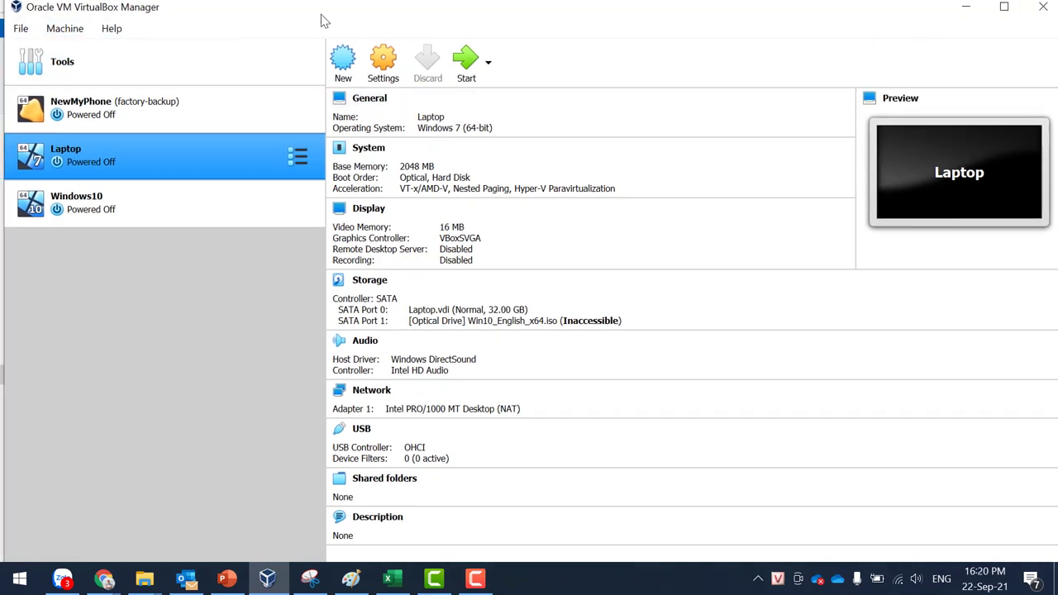
{"action": "left_click_drag", "start_coordinate": [321, 19], "coordinate": [388, 13]}
{"action": "left_click_drag", "start_coordinate": [71, 78], "coordinate": [477, 91]}
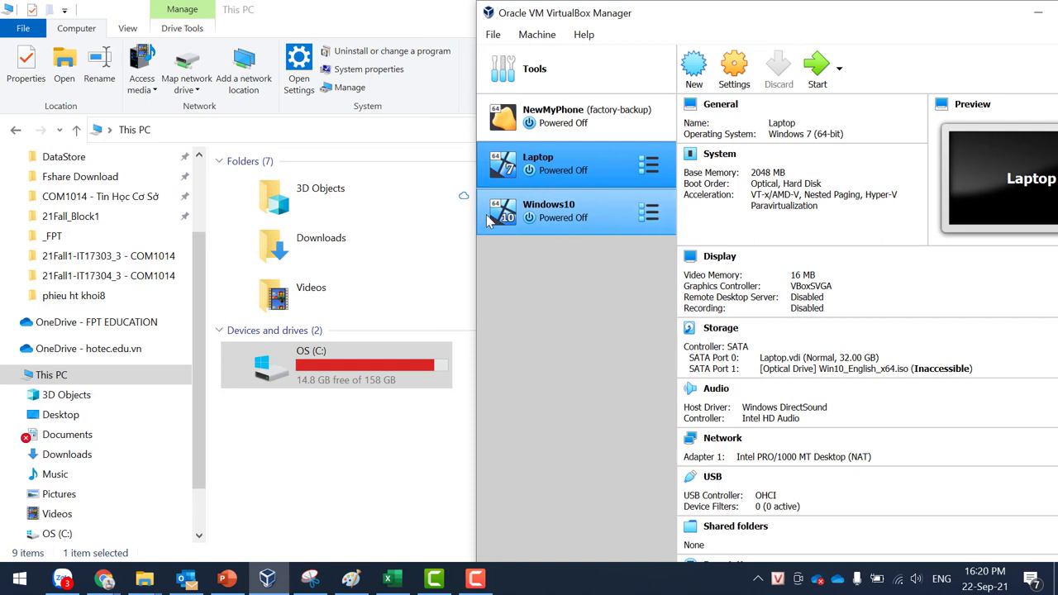
Step: Remove the Laptop virtual machine and delete all of its files from the hard disk
{"action": "left_click", "coordinate": [537, 35]}
{"action": "left_click", "coordinate": [578, 192]}
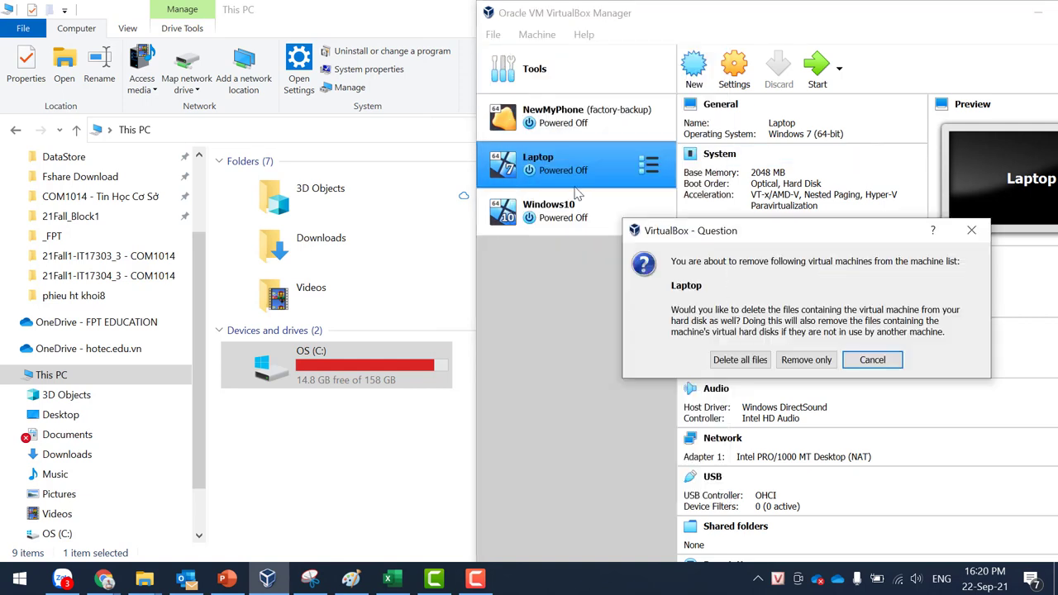
{"action": "left_click", "coordinate": [741, 360]}
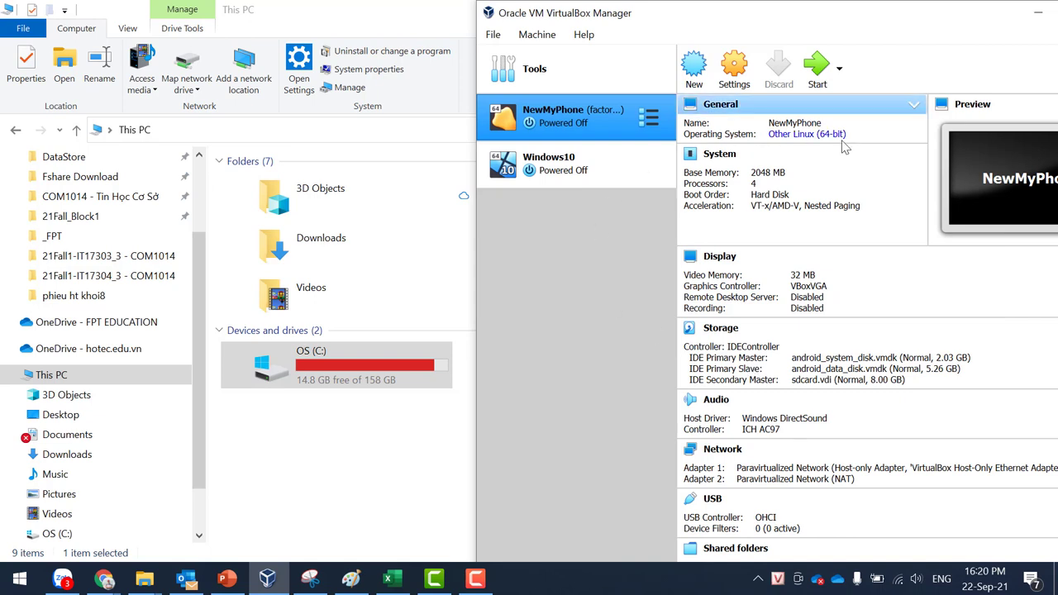
Step: Switch to File Explorer and refresh This PC to check the C: drive's free space
{"action": "left_click", "coordinate": [361, 498]}
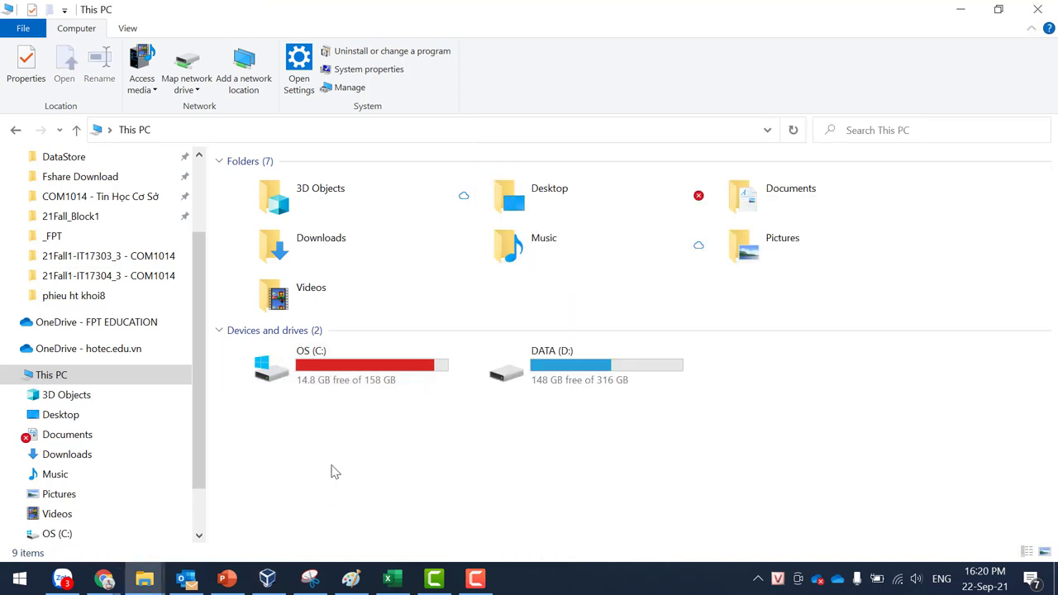
{"action": "right_click", "coordinate": [330, 465]}
{"action": "left_click", "coordinate": [393, 347]}
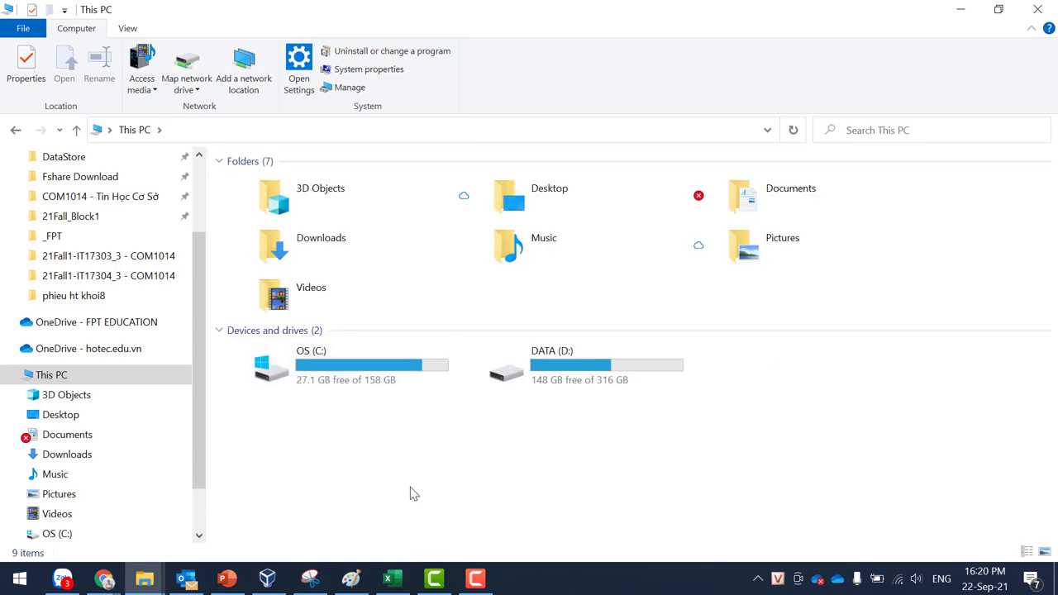
Step: Check the contents of C:\Users\ASUS\VirtualBox VMs in File Explorer and return to This PC
{"action": "left_click", "coordinate": [250, 129]}
{"action": "type", "text": "C:\\Users\\ASUS\\VirtualBox VMs"}
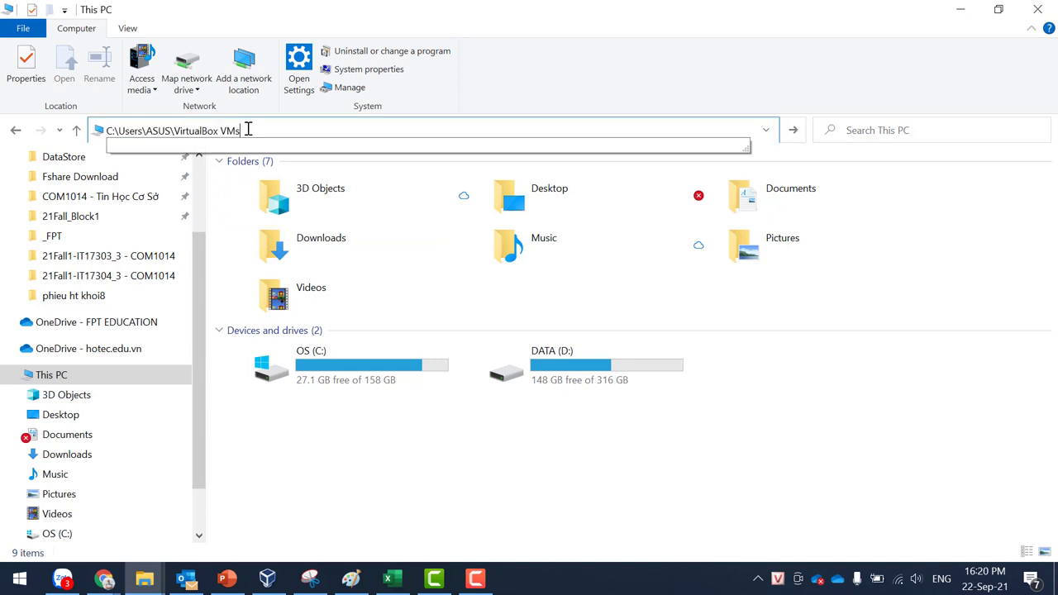
{"action": "key", "text": "Return"}
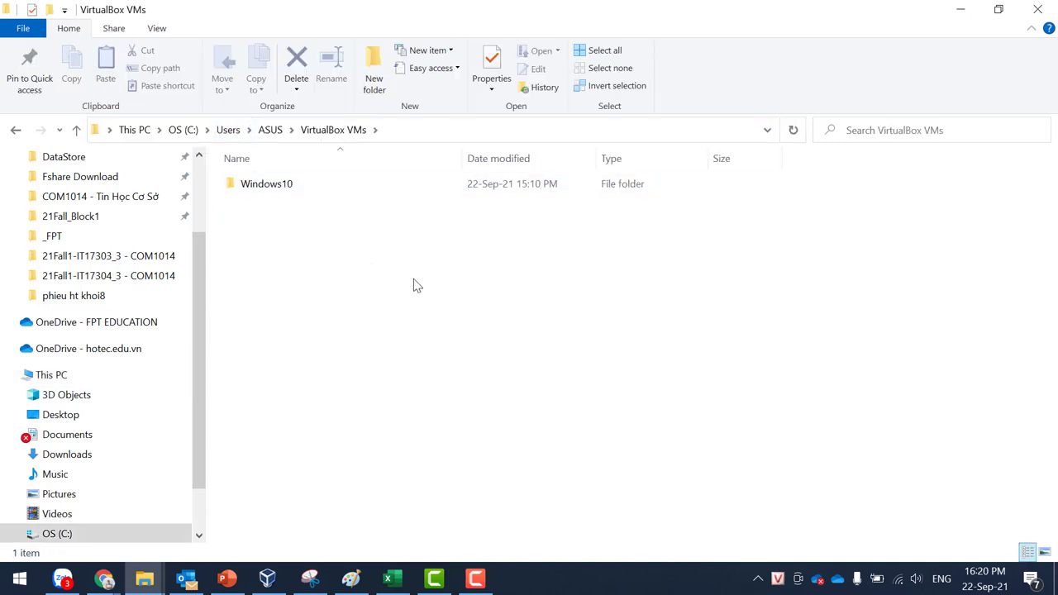
{"action": "left_click", "coordinate": [53, 375]}
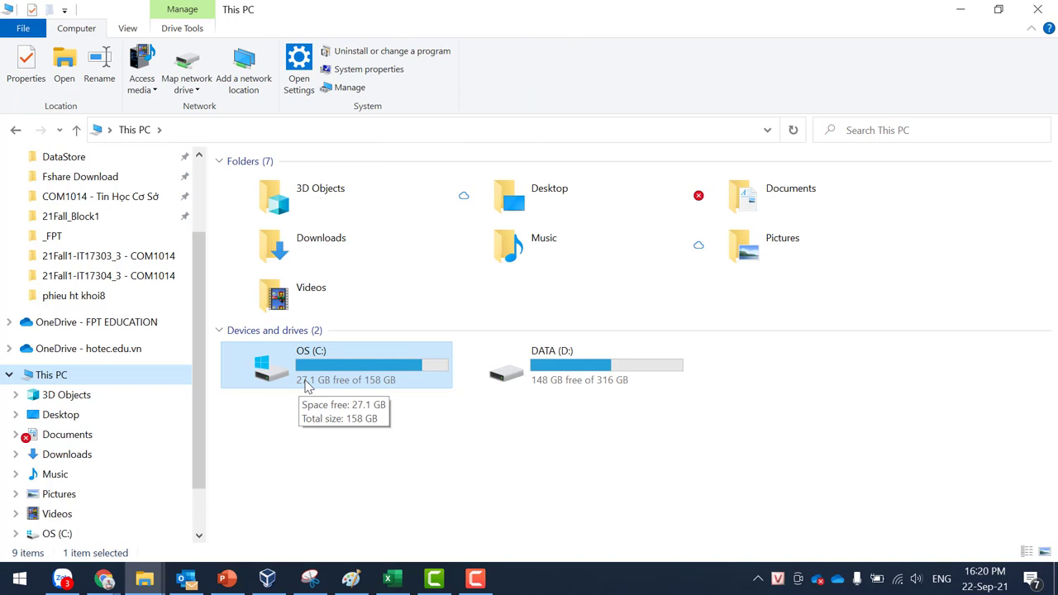
Step: Switch to VirtualBox Manager, remove the Windows10 virtual machine and delete all of its files from the hard disk
{"action": "left_click", "coordinate": [267, 579]}
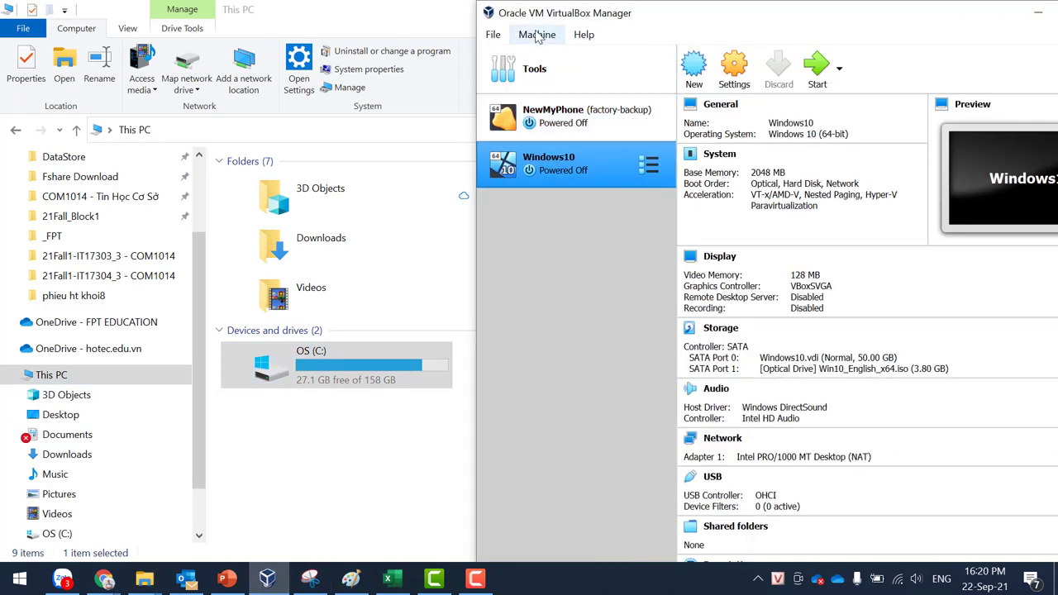
{"action": "left_click", "coordinate": [537, 35]}
{"action": "left_click", "coordinate": [550, 186]}
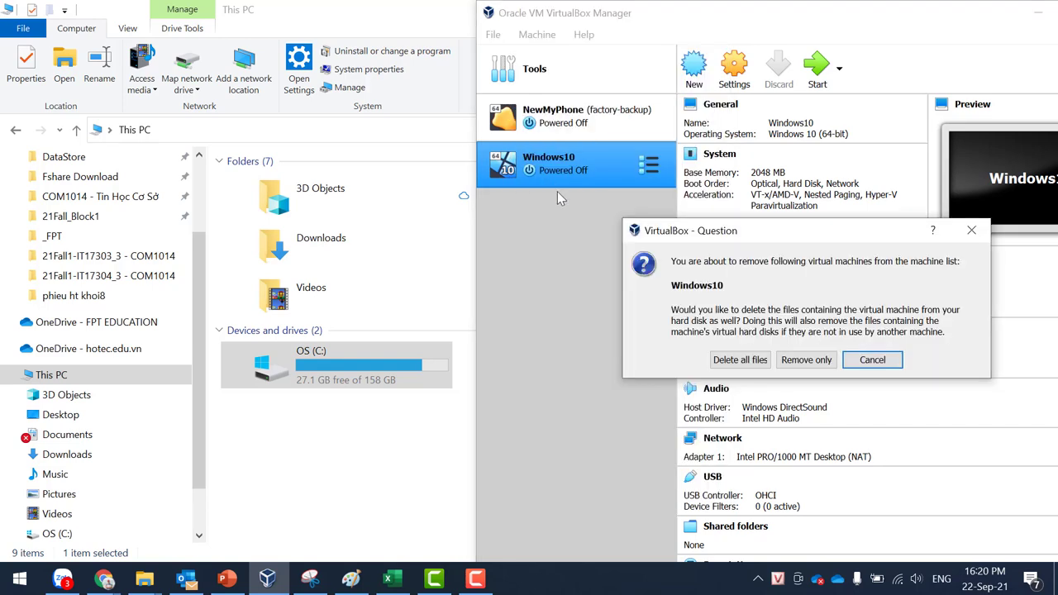
{"action": "left_click", "coordinate": [721, 362]}
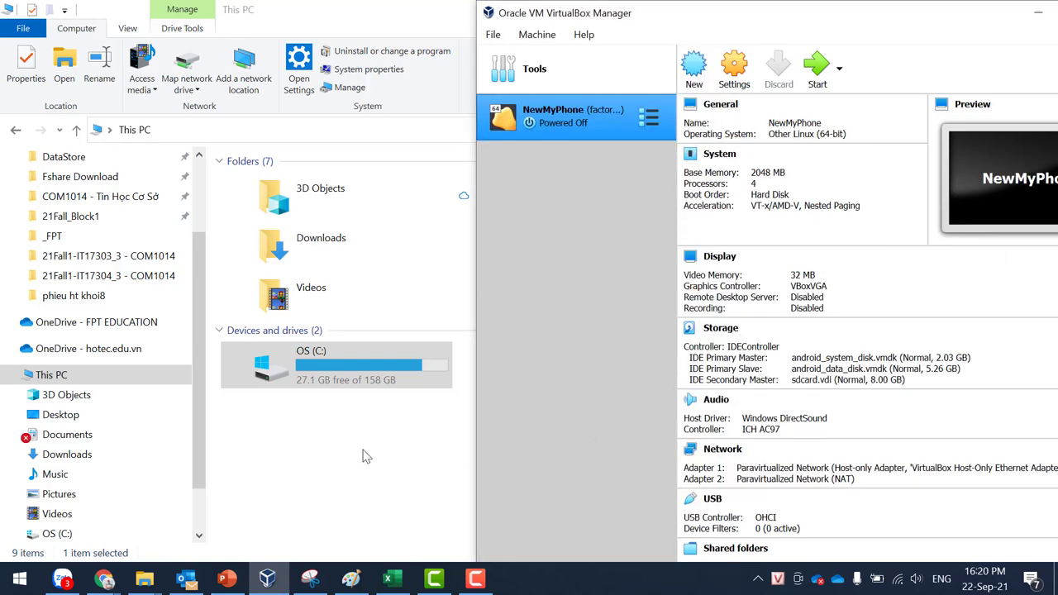
Step: Refresh This PC in File Explorer and check the C: drive's free space after the Windows10 removal
{"action": "left_click", "coordinate": [367, 456]}
{"action": "right_click", "coordinate": [341, 451]}
{"action": "left_click", "coordinate": [420, 323]}
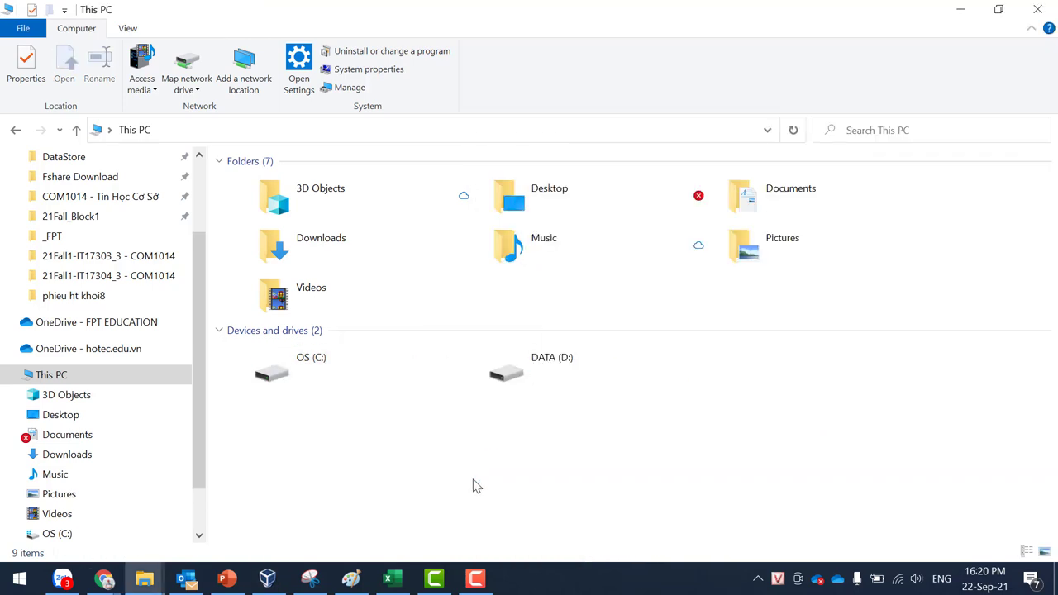
{"action": "mouse_move", "coordinate": [386, 390]}
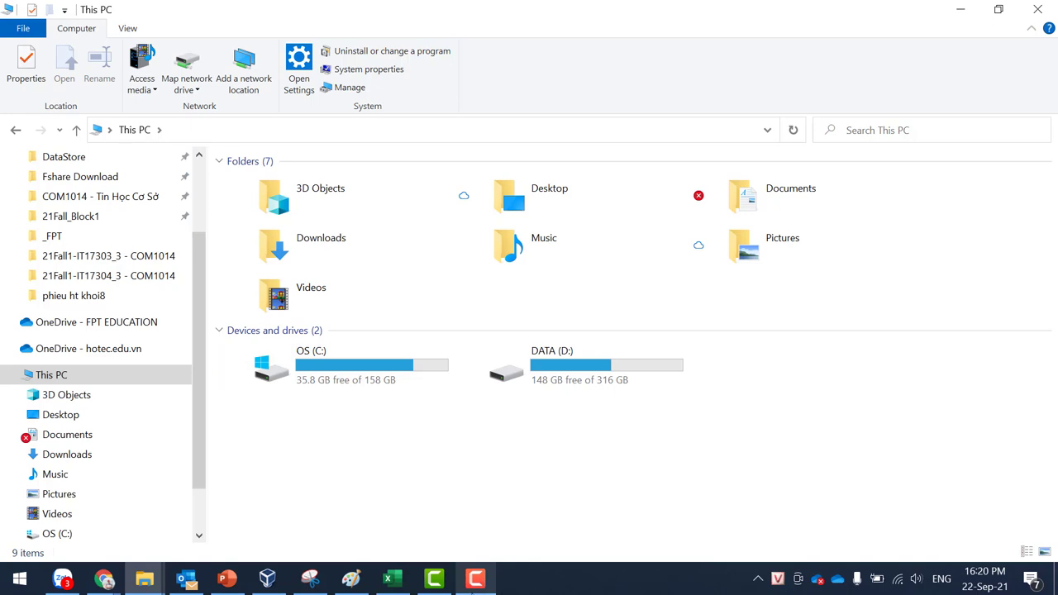
Step: Bring the This PC window back to the front and open C:\Users\ASUS\VirtualBox VMs to check its contents
{"action": "left_click", "coordinate": [247, 589]}
{"action": "left_click", "coordinate": [267, 579]}
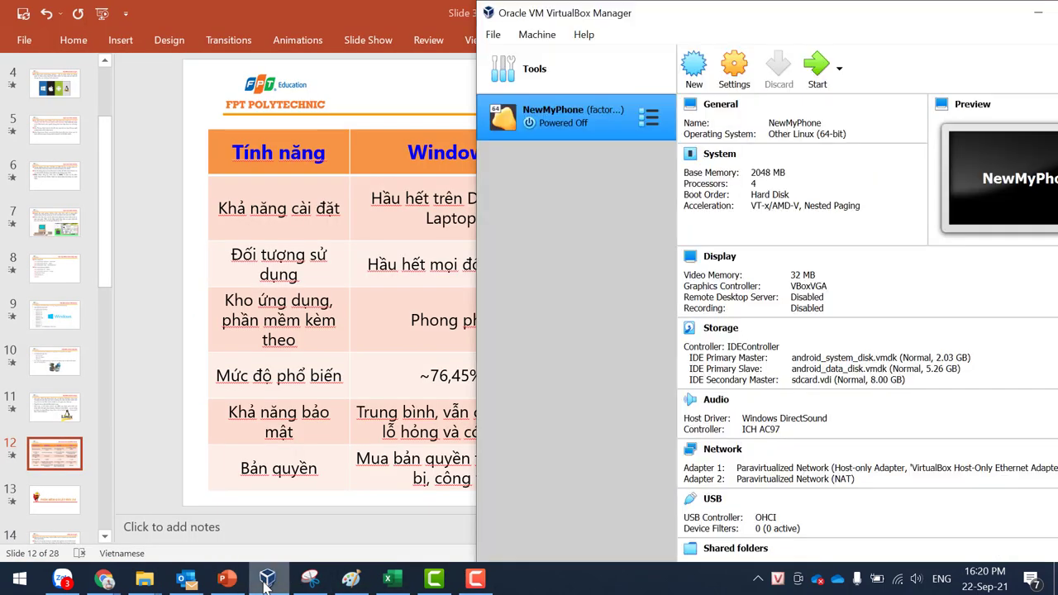
{"action": "left_click", "coordinate": [147, 580]}
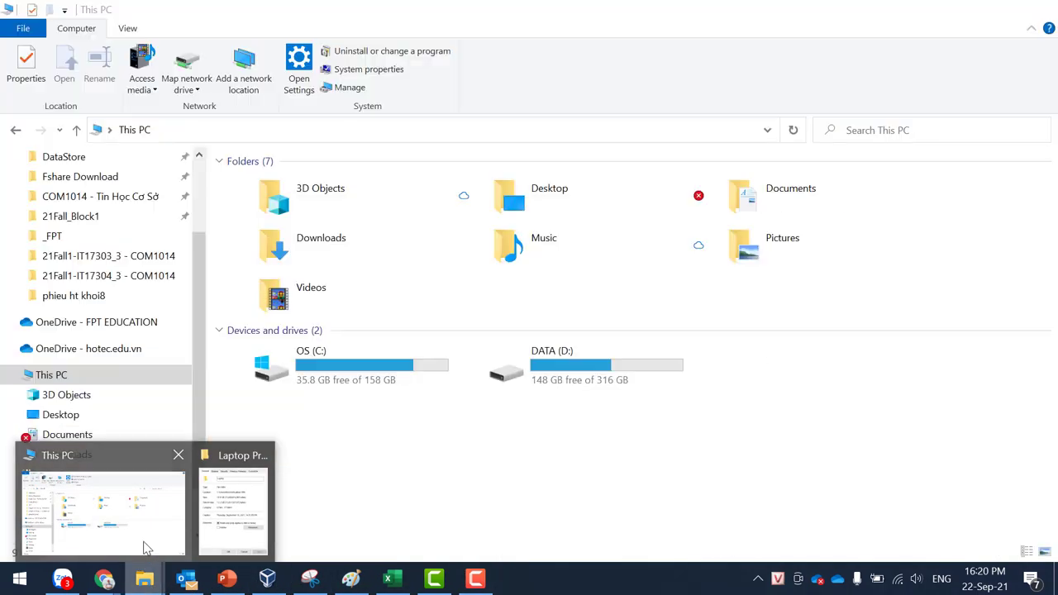
{"action": "left_click", "coordinate": [142, 548]}
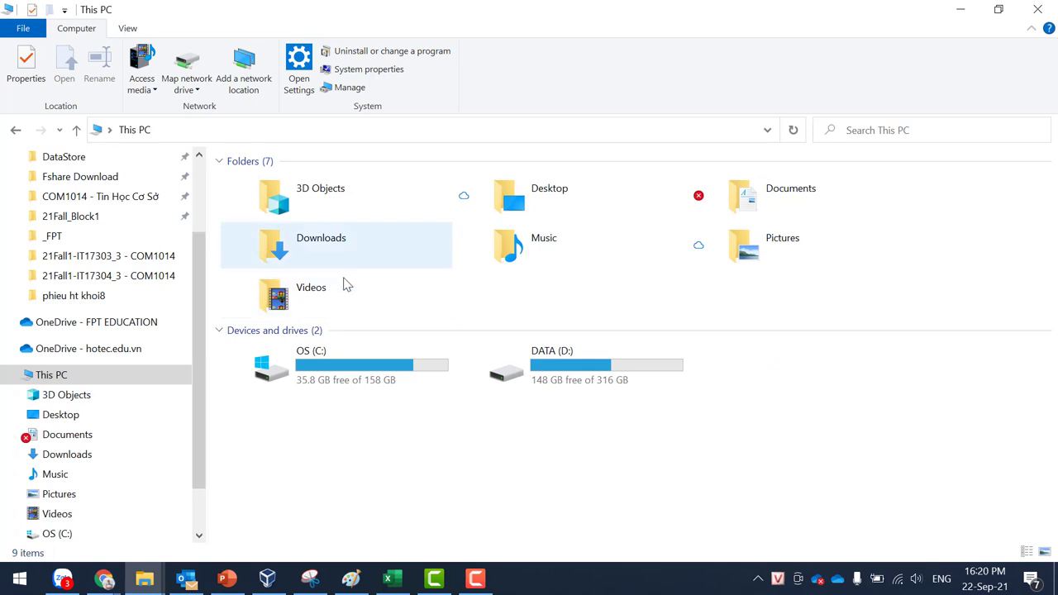
{"action": "left_click", "coordinate": [190, 130]}
{"action": "type", "text": "C:\\Users\\ASUS\\VirtualBox VMs"}
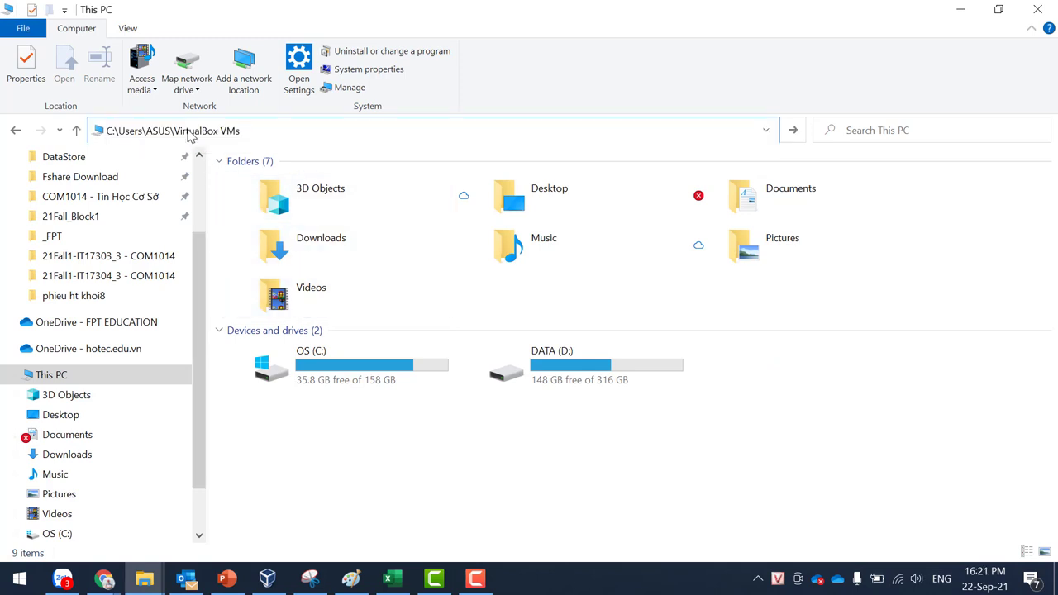
{"action": "key", "text": "Return"}
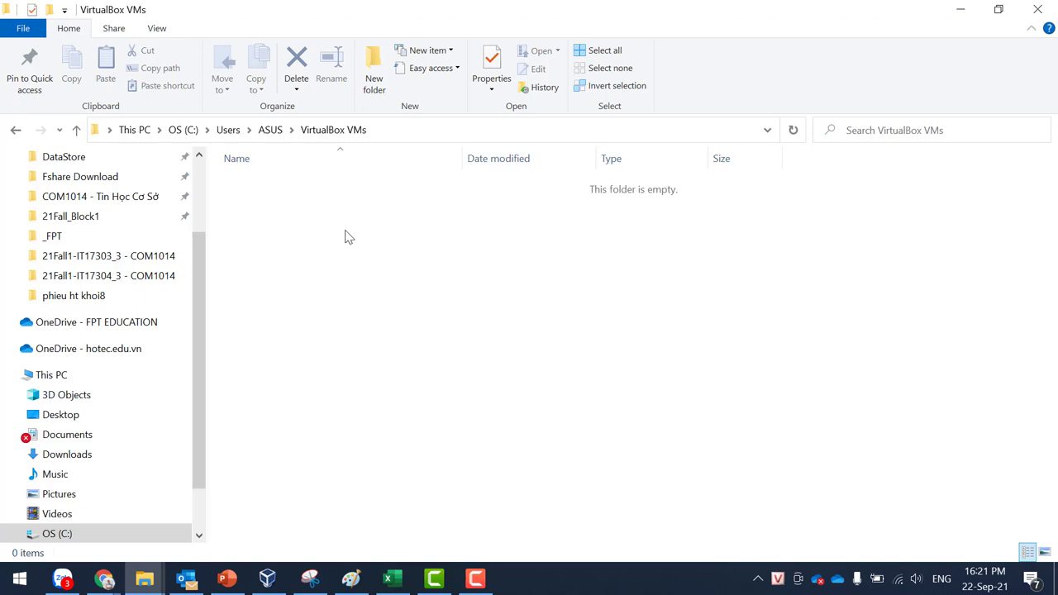
Step: Switch to VirtualBox Manager and move its window so that it fits fully on the screen
{"action": "mouse_move", "coordinate": [282, 583]}
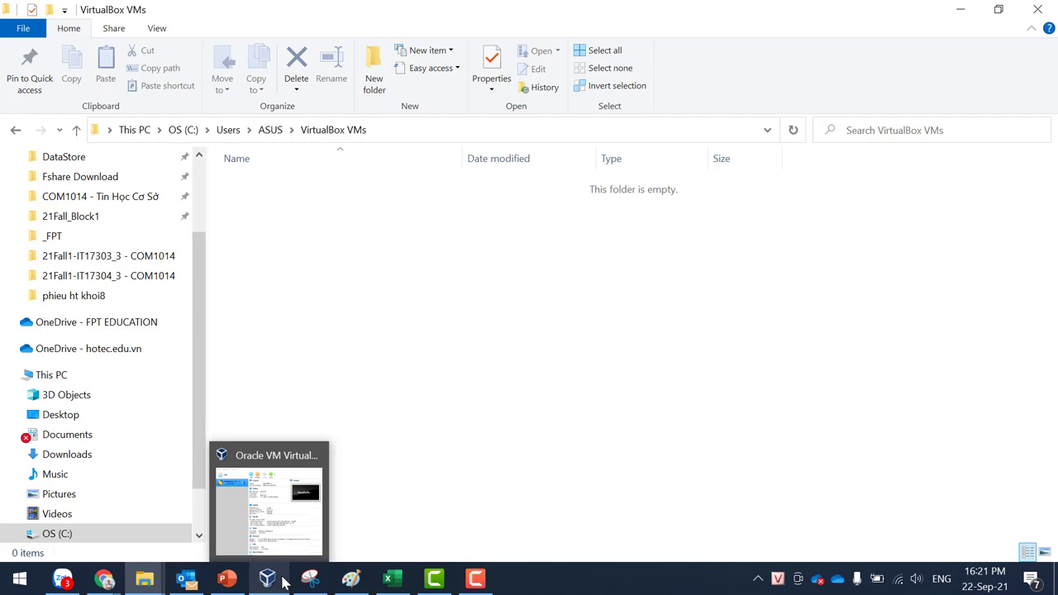
{"action": "mouse_move", "coordinate": [284, 560]}
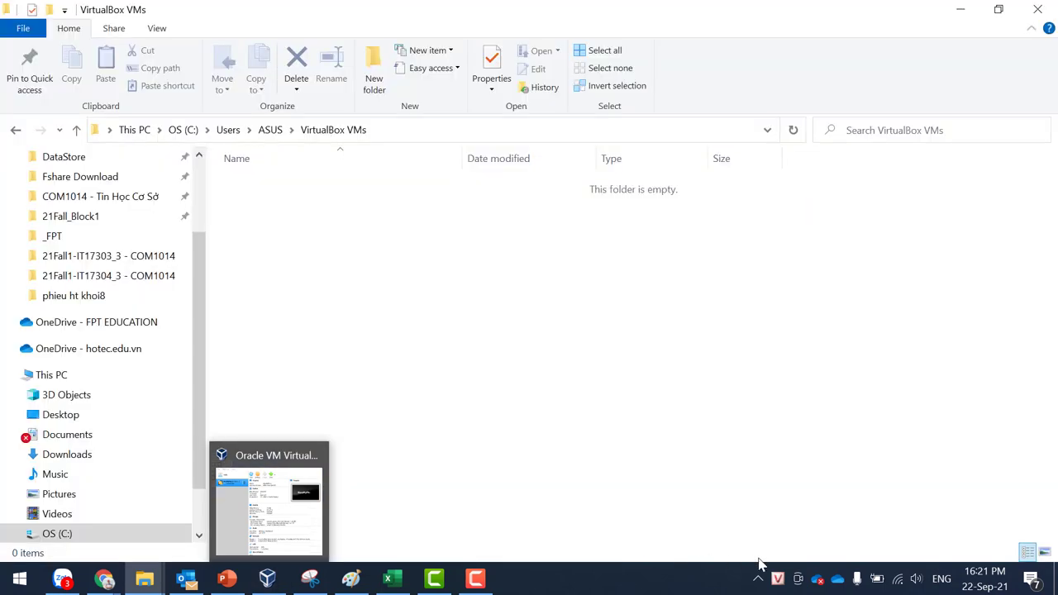
{"action": "left_click", "coordinate": [266, 579]}
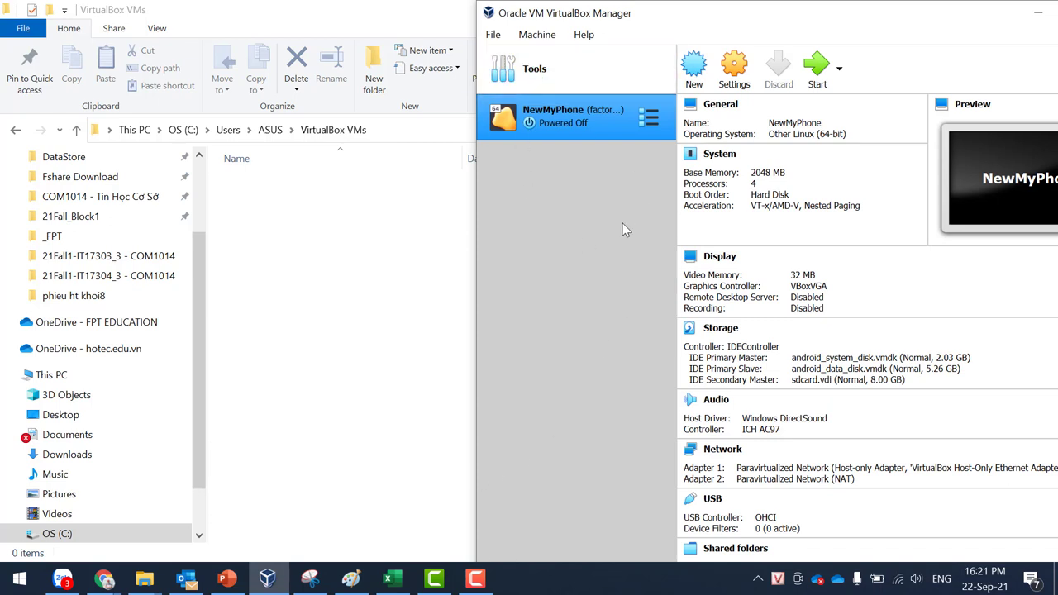
{"action": "left_click_drag", "start_coordinate": [765, 13], "coordinate": [685, 16]}
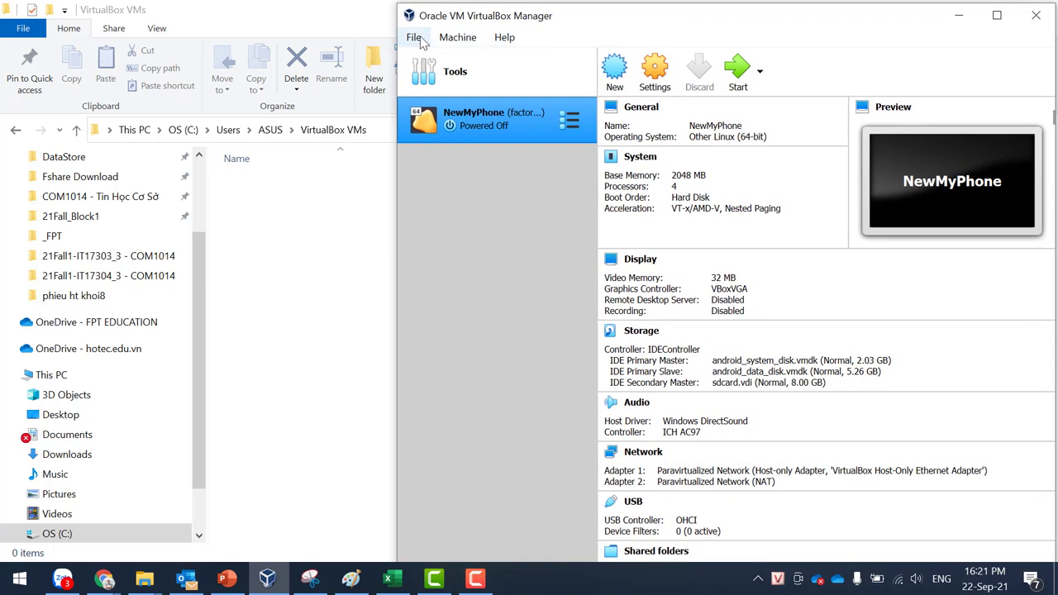
{"action": "left_click", "coordinate": [614, 78]}
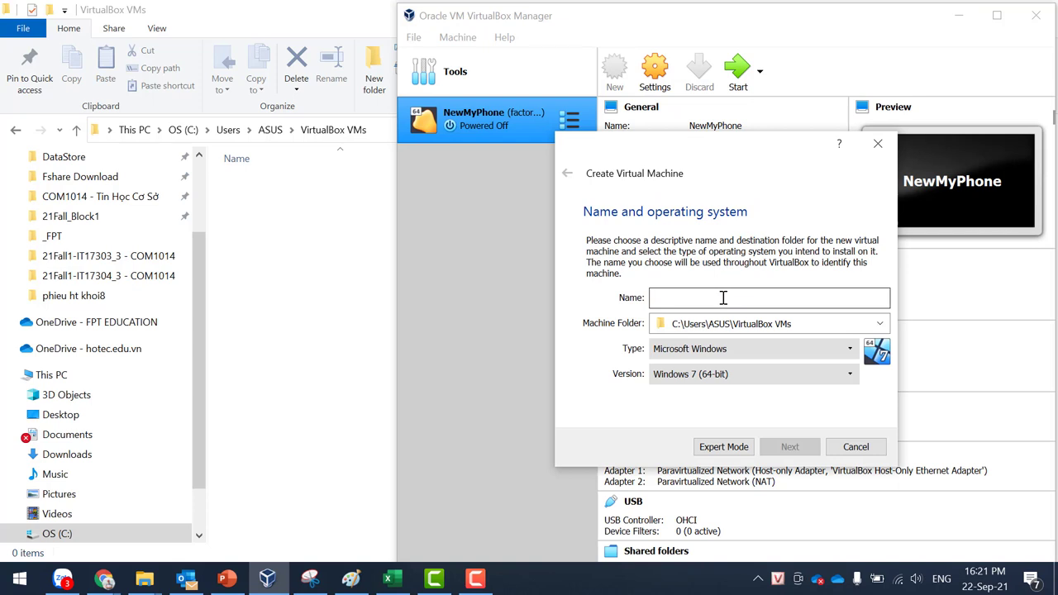
{"action": "type", "text": "U"}
{"action": "key", "text": "BackSpace"}
{"action": "type", "text": "W"}
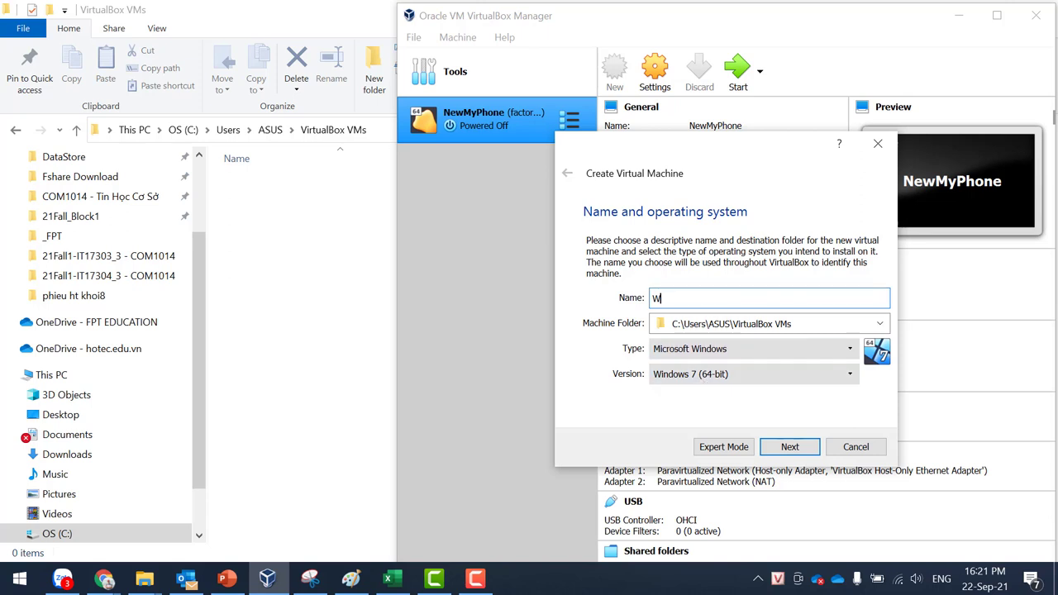
{"action": "type", "text": "10"}
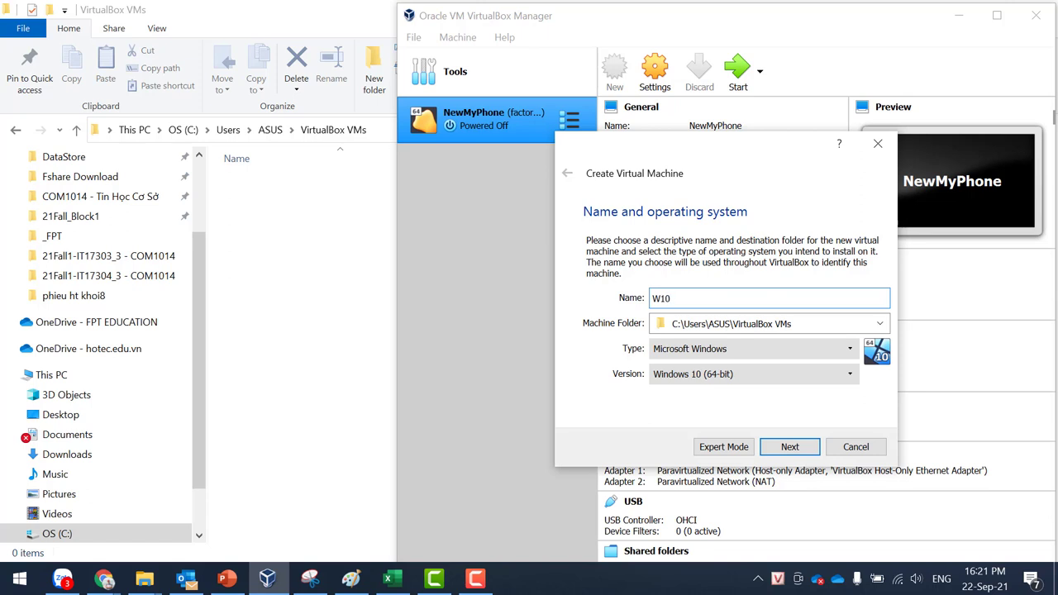
{"action": "key", "text": "BackSpace"}
{"action": "key", "text": "BackSpace"}
{"action": "key", "text": "BackSpace"}
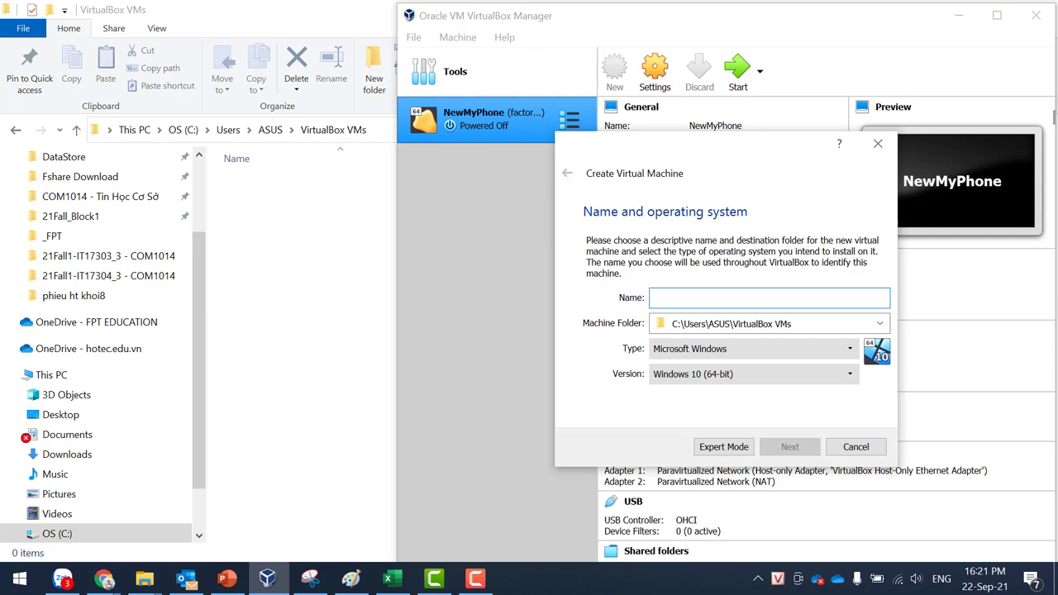
{"action": "type", "text": "HDH10"}
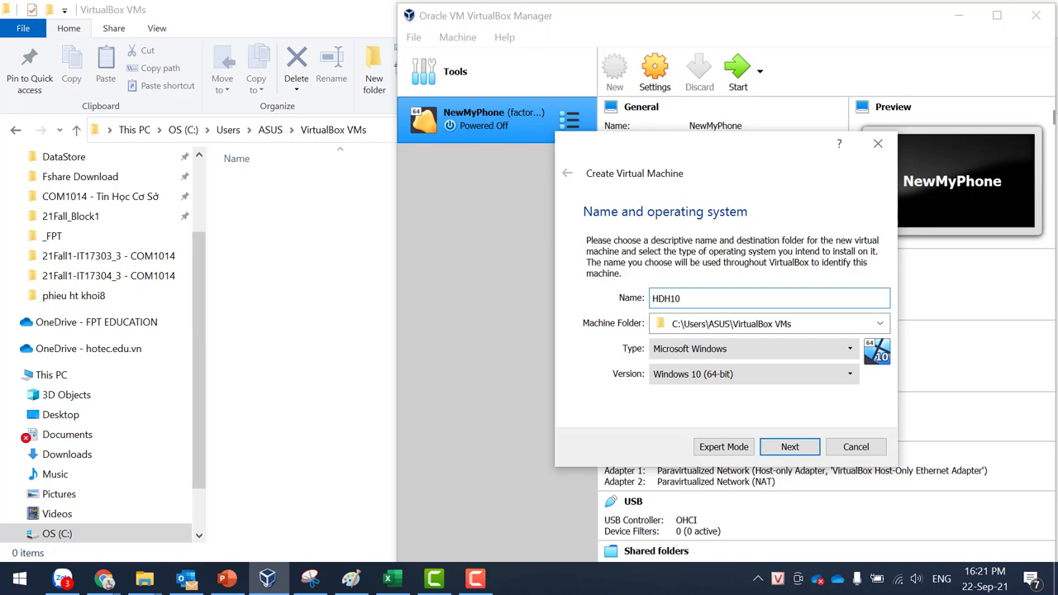
{"action": "key", "text": "Escape"}
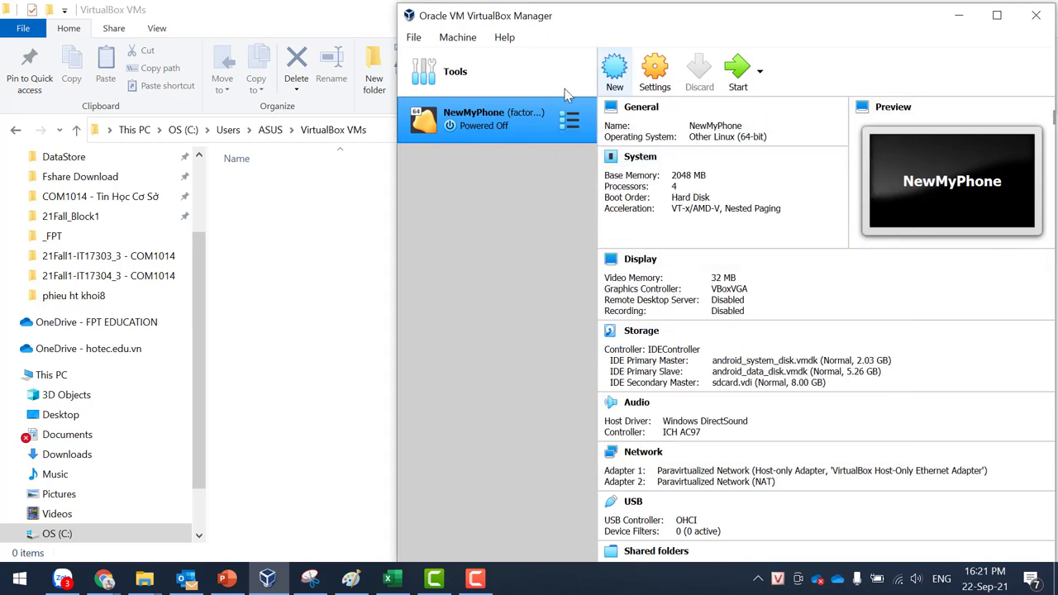
Step: Start creating a new virtual machine and name it Win10
{"action": "left_click", "coordinate": [627, 75]}
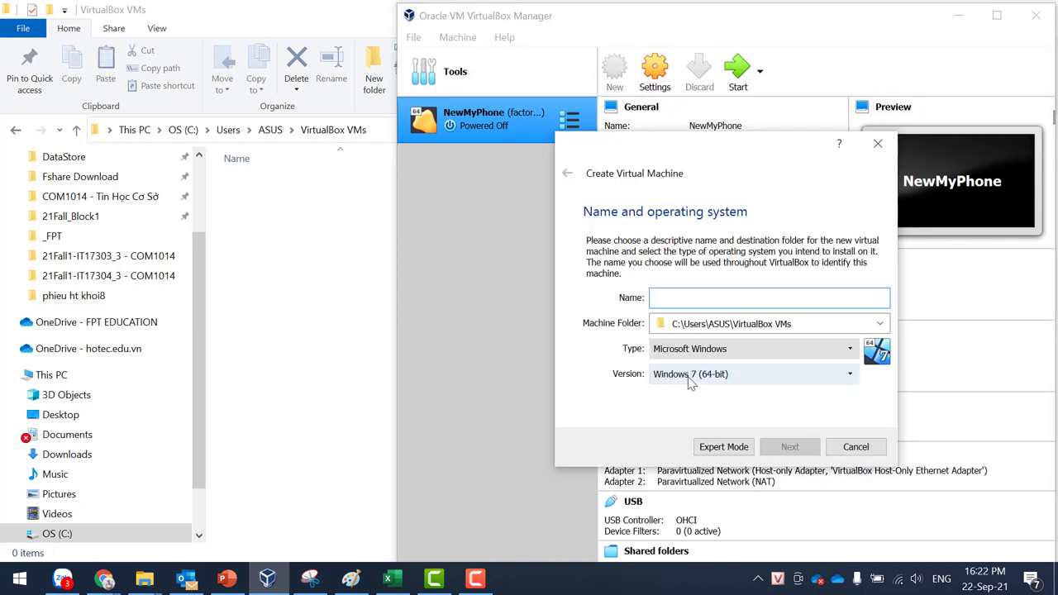
{"action": "type", "text": "HDH10"}
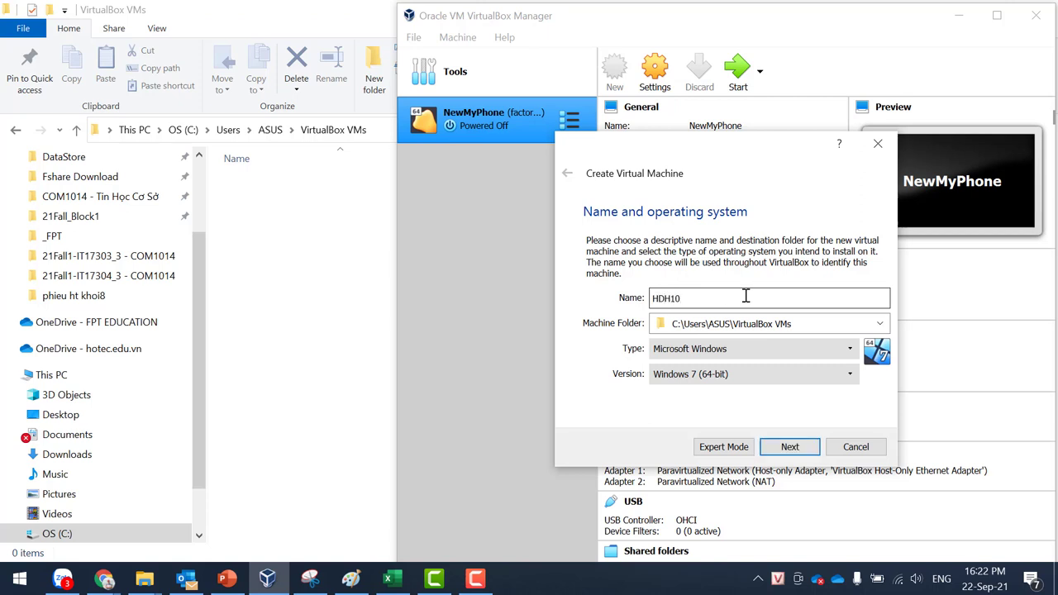
{"action": "left_click_drag", "start_coordinate": [657, 299], "coordinate": [610, 308]}
{"action": "type", "text": "U"}
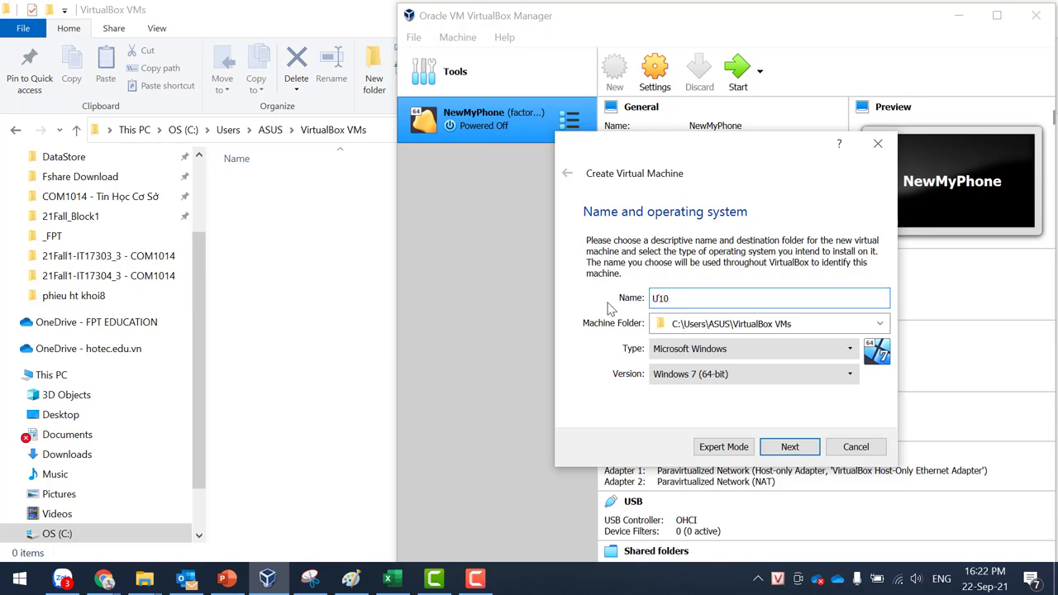
{"action": "key", "text": "BackSpace"}
{"action": "type", "text": "Win"}
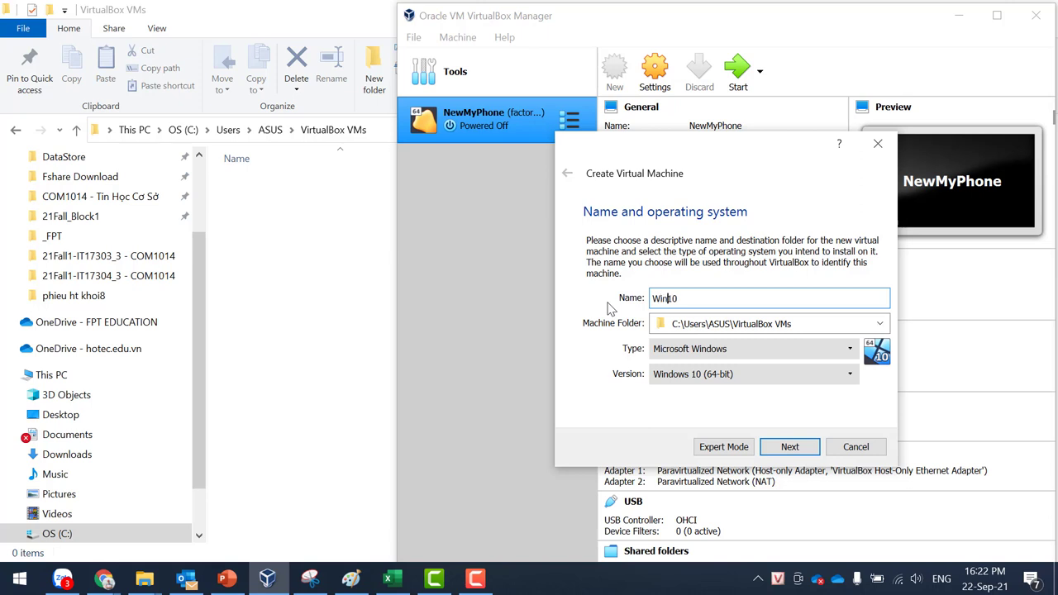
Step: Look through the available Windows versions for the new machine, keeping Windows 10 (64-bit) selected
{"action": "left_click", "coordinate": [848, 374]}
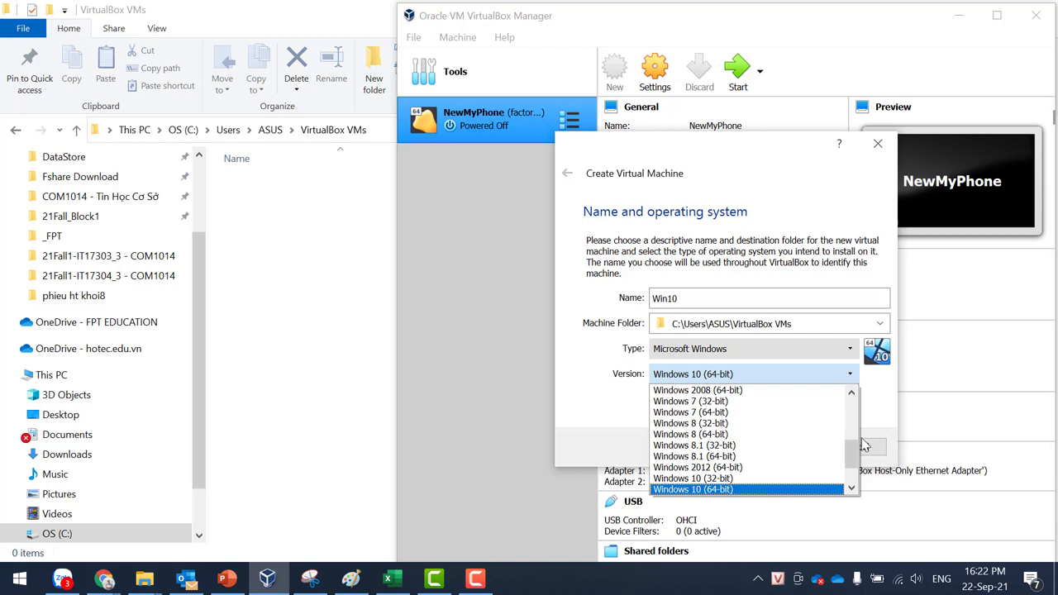
{"action": "mouse_move", "coordinate": [853, 468]}
{"action": "left_mouse_down"}
{"action": "mouse_move", "coordinate": [853, 481]}
{"action": "mouse_move", "coordinate": [851, 396]}
{"action": "mouse_move", "coordinate": [849, 467]}
{"action": "mouse_move", "coordinate": [847, 450]}
{"action": "left_mouse_up"}
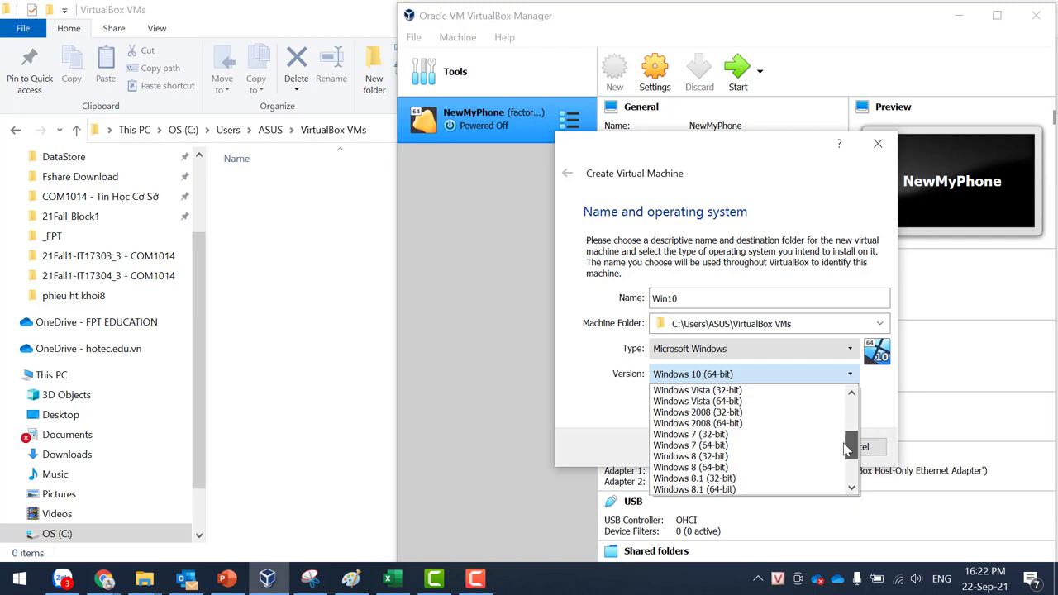
{"action": "left_click", "coordinate": [886, 411]}
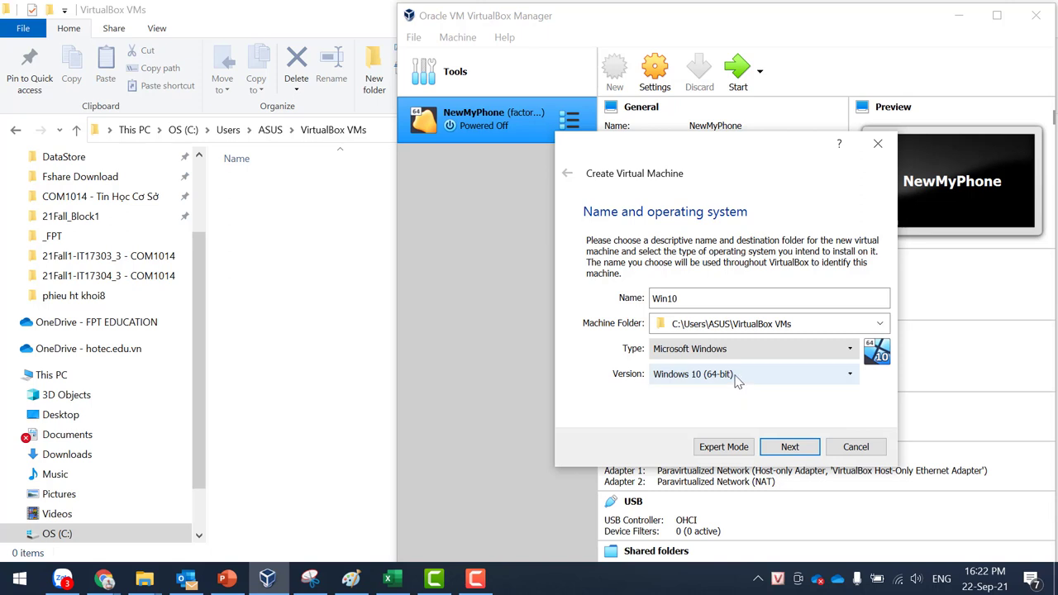
Step: Browse for a different machine folder for the Win10 virtual machine, going to drive DATA (D:)
{"action": "left_click", "coordinate": [880, 325]}
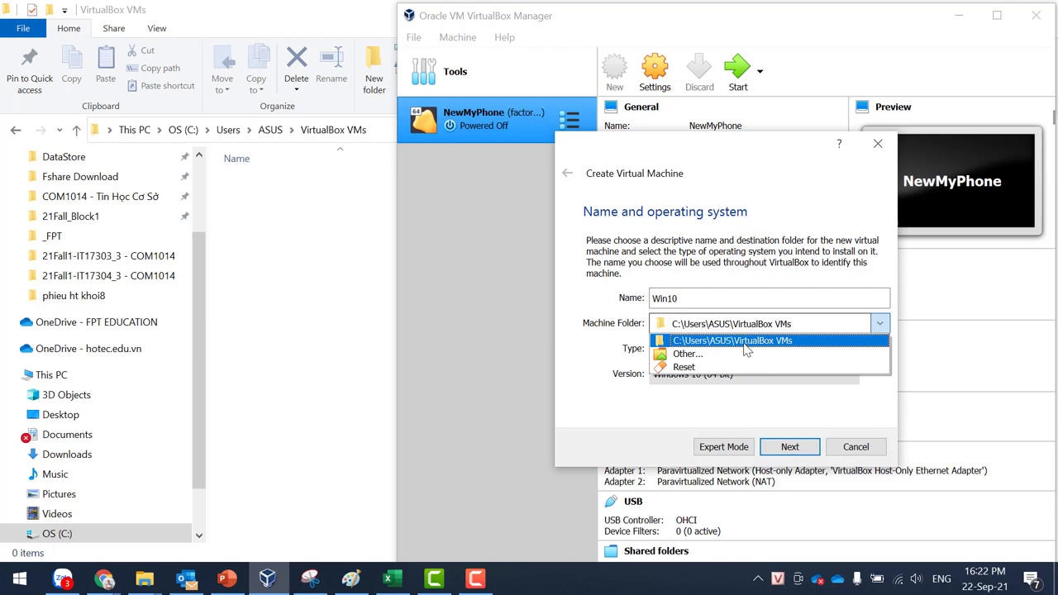
{"action": "left_click", "coordinate": [671, 354]}
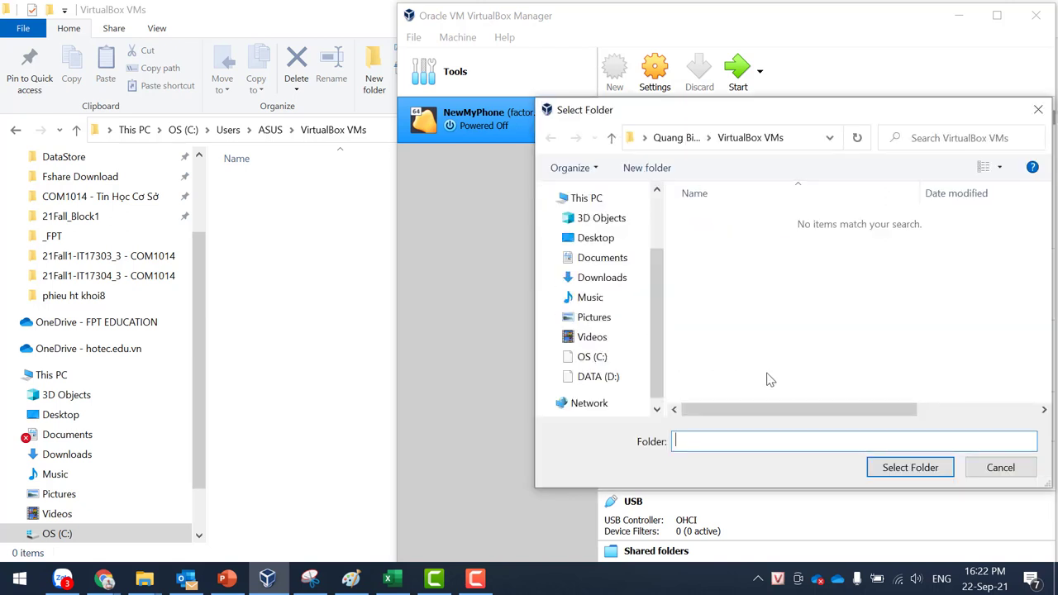
{"action": "left_click_drag", "start_coordinate": [653, 257], "coordinate": [658, 386]}
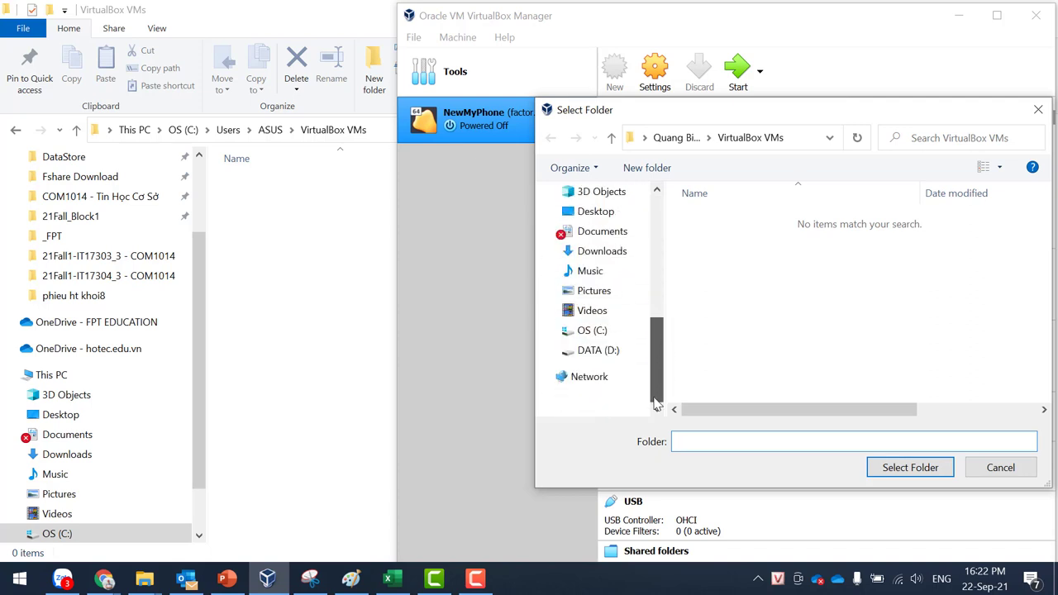
{"action": "left_click", "coordinate": [603, 354]}
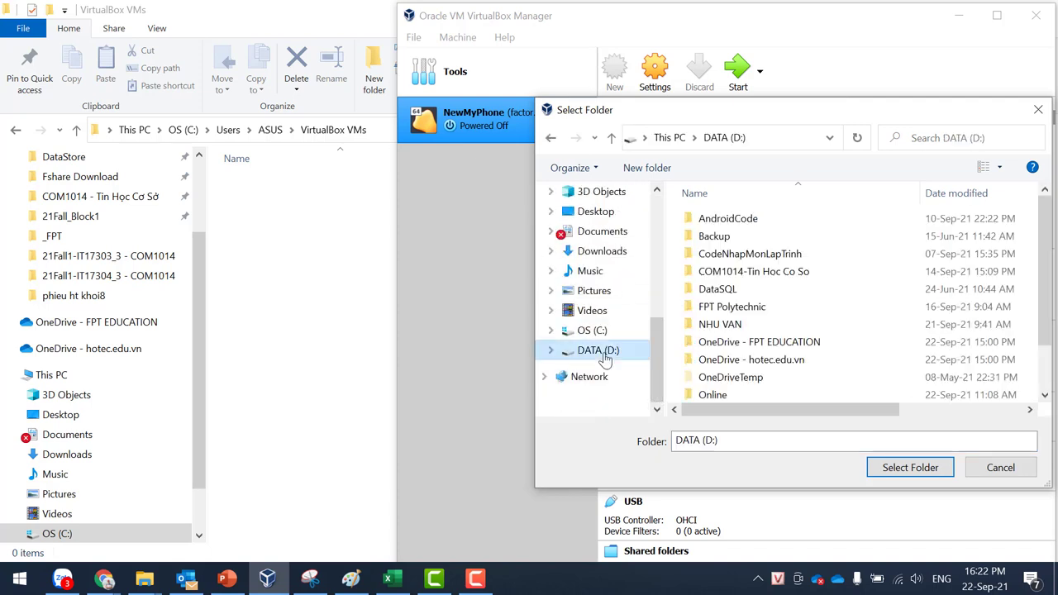
Step: Create a new folder named MayAo on drive D:
{"action": "left_click", "coordinate": [647, 168]}
{"action": "type", "text": "Ma"}
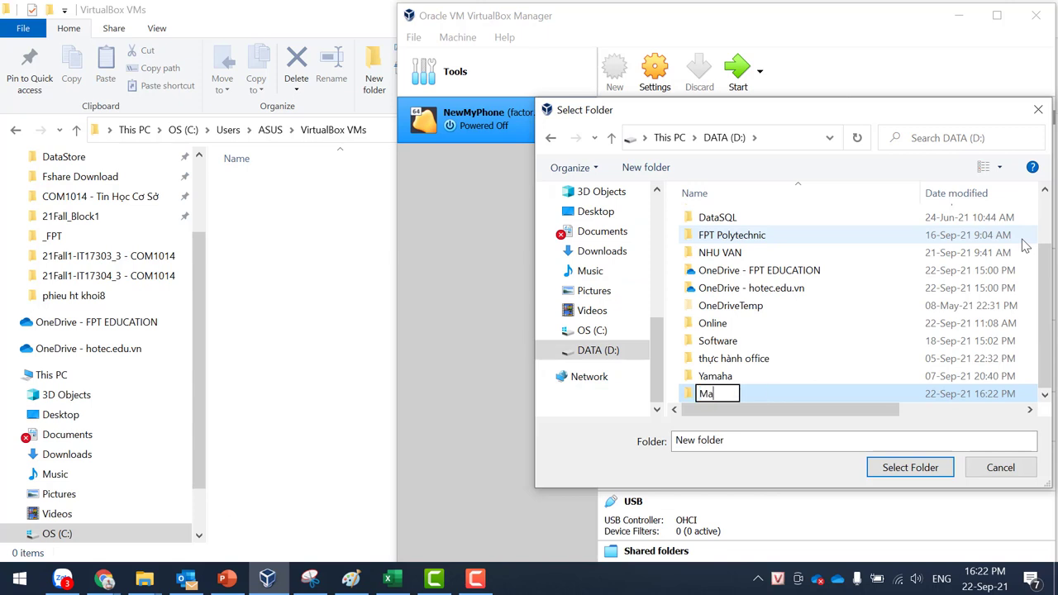
{"action": "type", "text": "y Ao"}
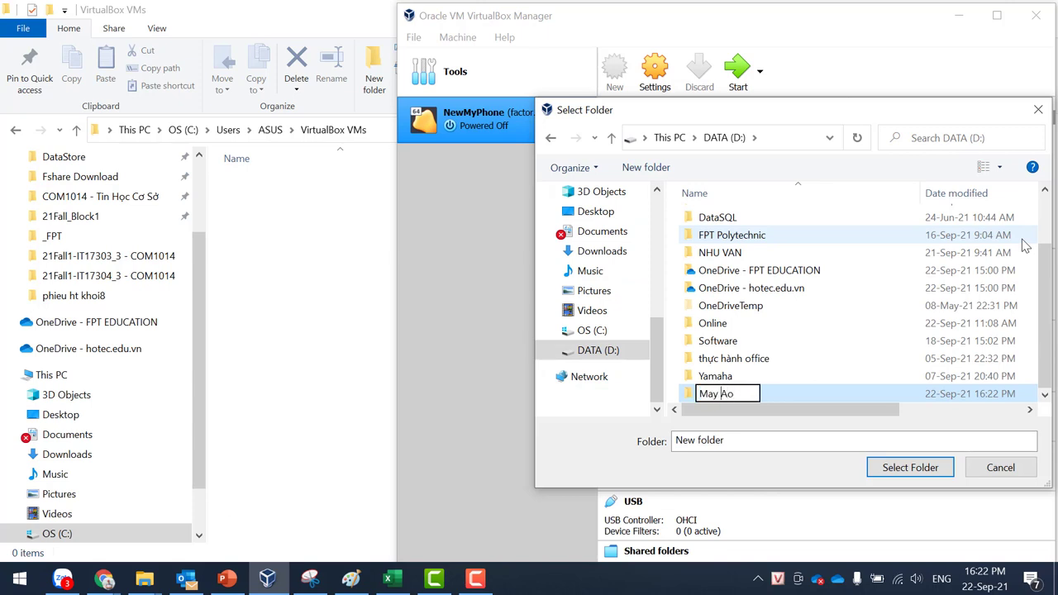
{"action": "key", "text": "BackSpace"}
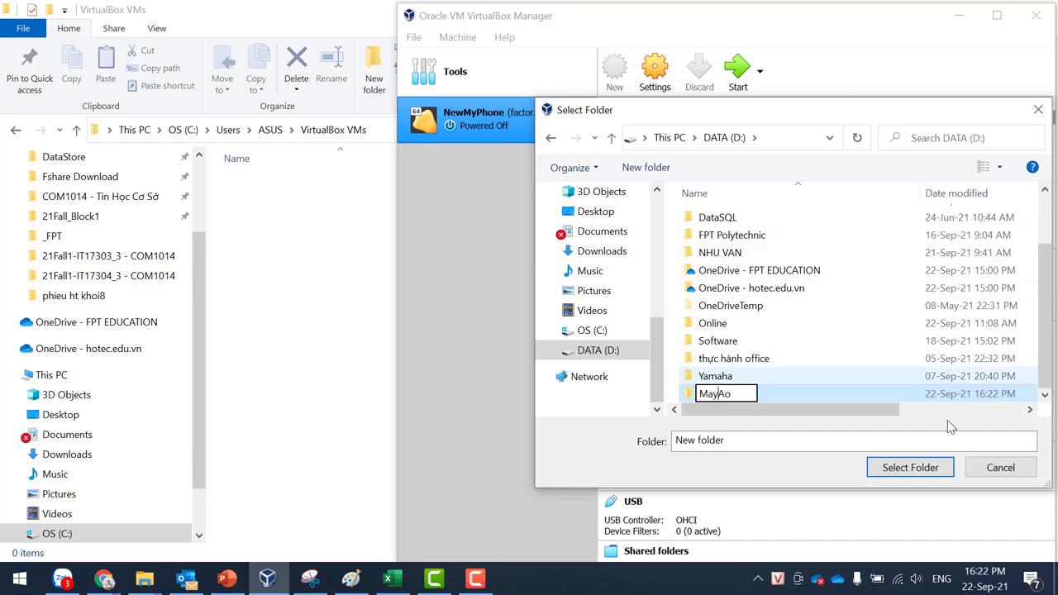
{"action": "key", "text": "Return"}
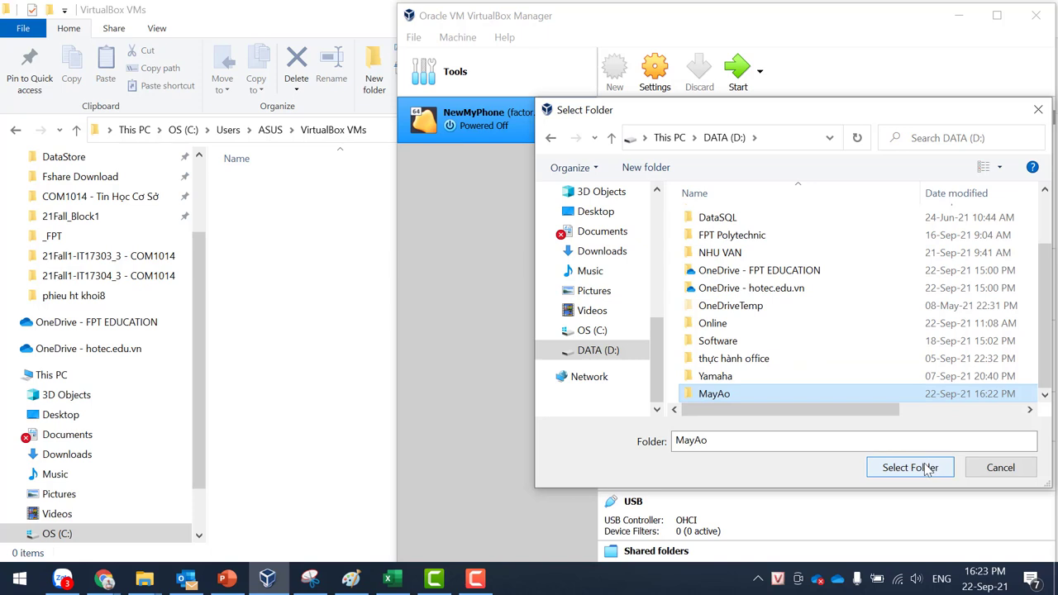
Step: Choose D:\MayAo as the machine folder and proceed to the memory size settings
{"action": "double_click", "coordinate": [753, 392]}
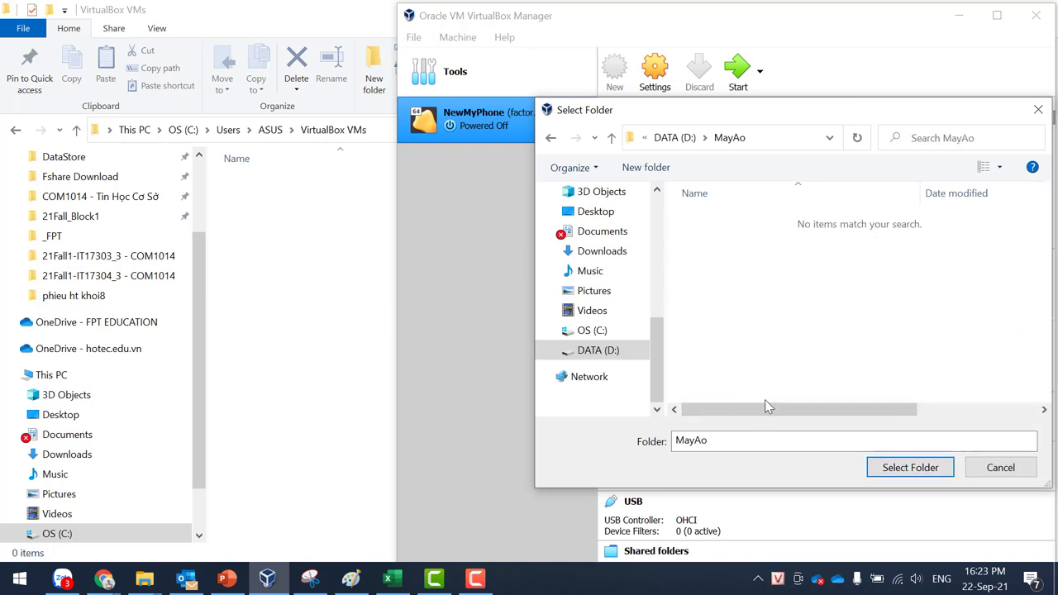
{"action": "left_click", "coordinate": [923, 469]}
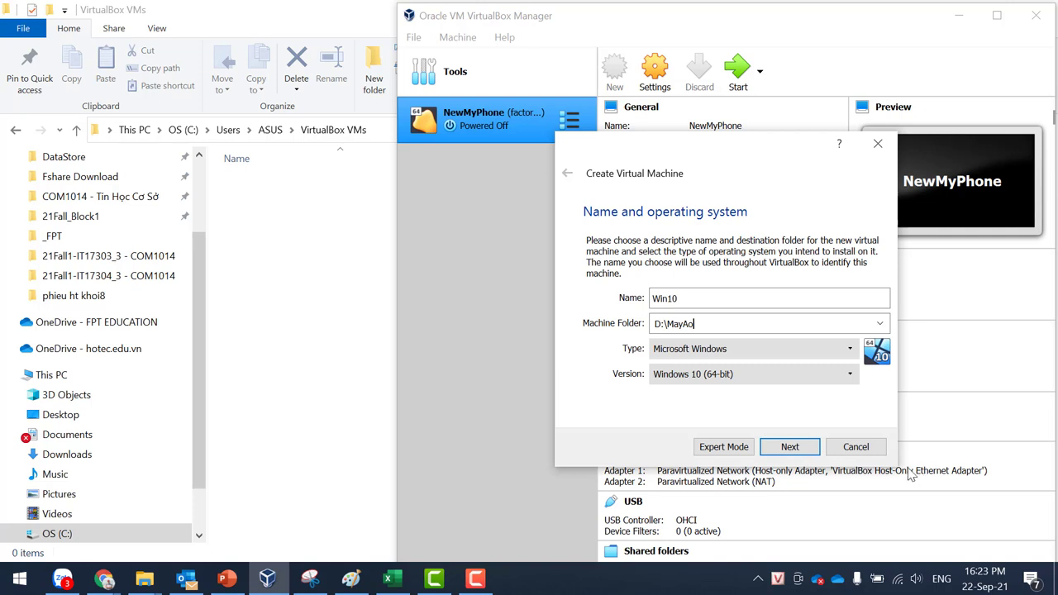
{"action": "left_click", "coordinate": [798, 449]}
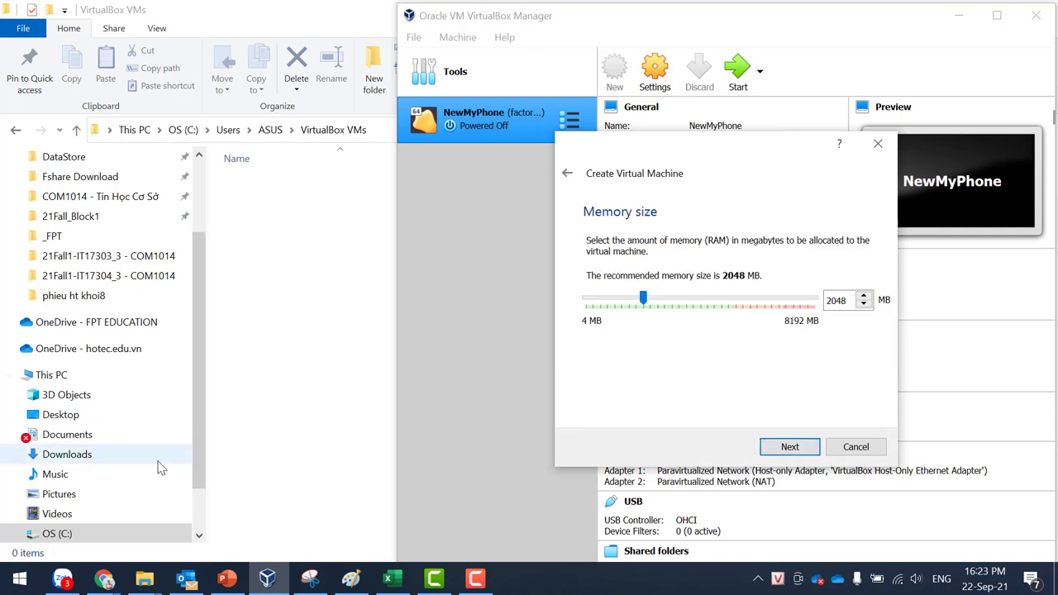
Step: Switch to File Explorer and open the MayAo folder on drive D: to check its contents
{"action": "scroll", "coordinate": [83, 524], "scroll_direction": "down", "scroll_amount": 1}
{"action": "scroll", "coordinate": [70, 521], "scroll_direction": "up", "scroll_amount": 1}
{"action": "left_click", "coordinate": [56, 531]}
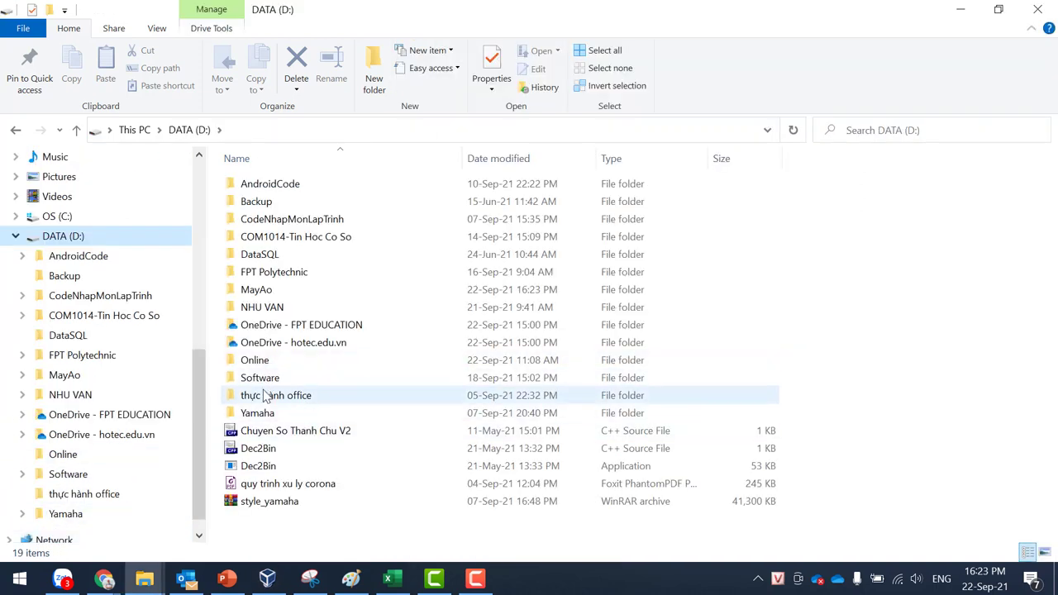
{"action": "double_click", "coordinate": [259, 290]}
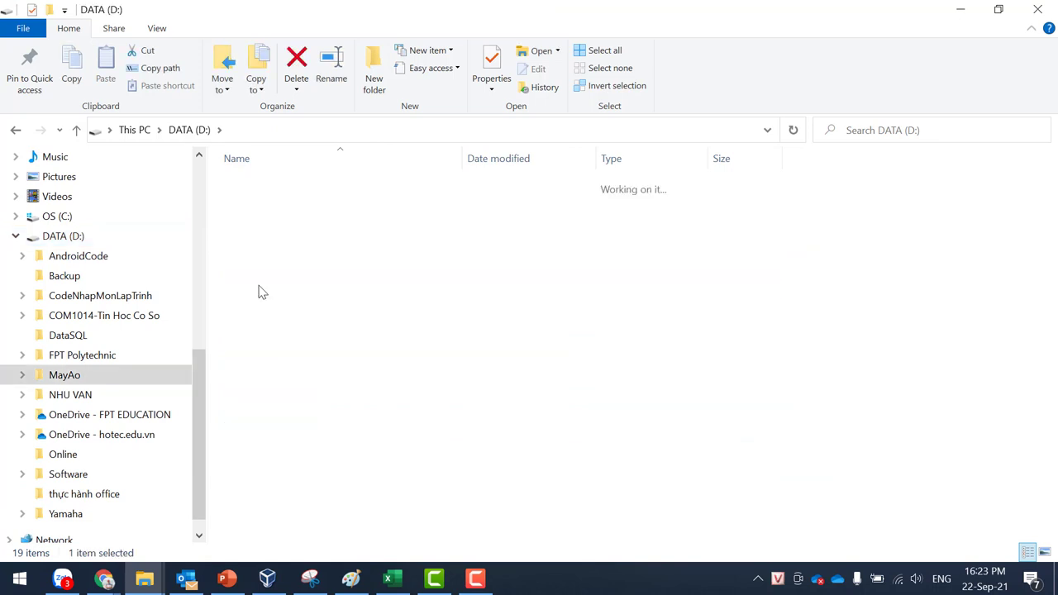
Step: Return to VirtualBox Manager and accept the recommended memory size of 2048 MB for the Win10 machine
{"action": "left_click", "coordinate": [267, 579]}
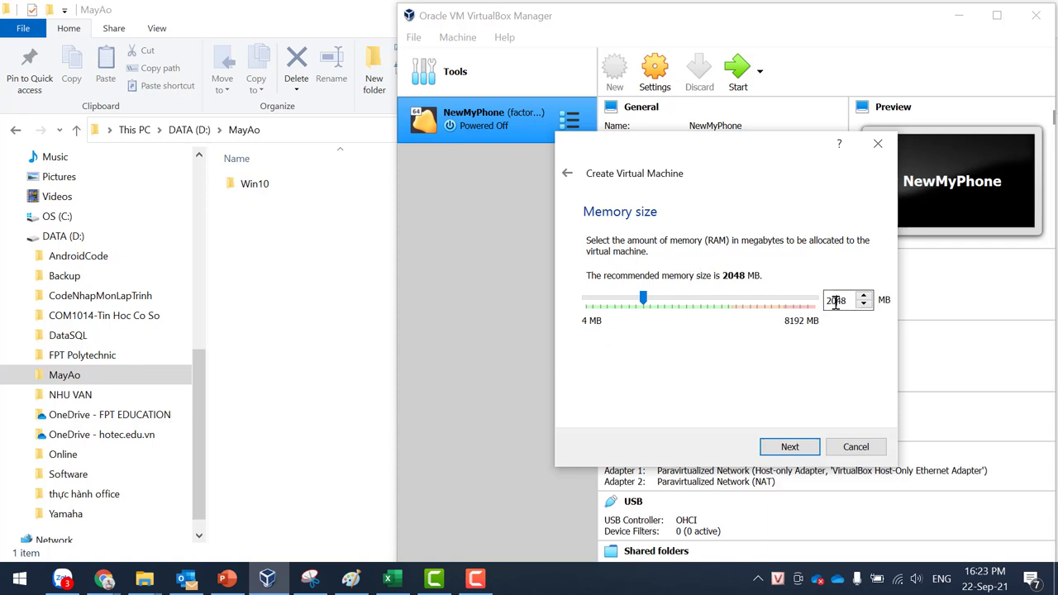
{"action": "left_click_drag", "start_coordinate": [836, 301], "coordinate": [796, 425]}
{"action": "left_click_drag", "start_coordinate": [845, 302], "coordinate": [807, 311]}
{"action": "left_click", "coordinate": [809, 450]}
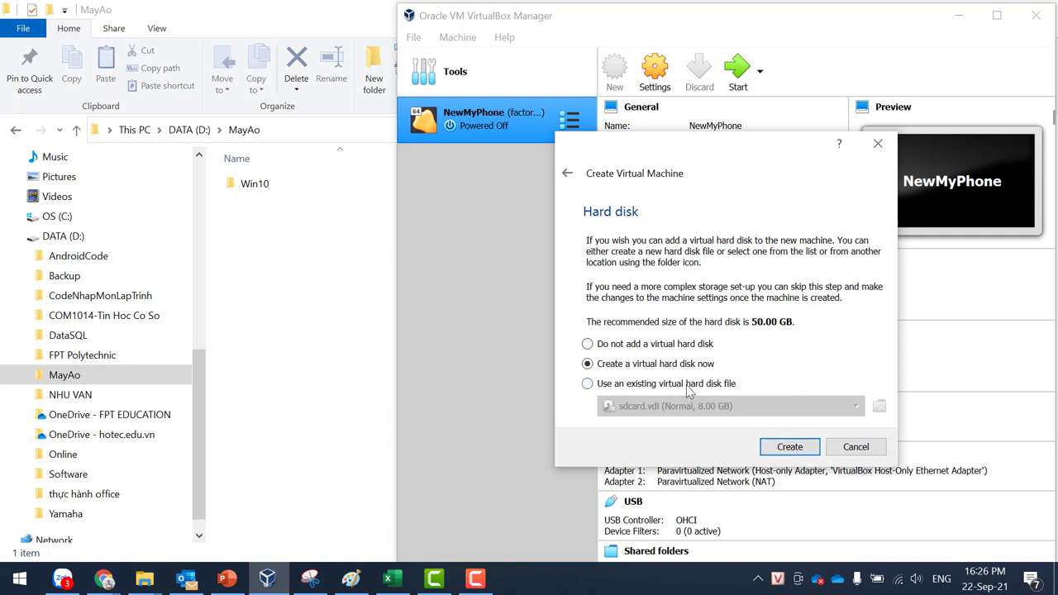
Step: Set up a new dynamically allocated VDI virtual hard disk and review its file name and 50.00 GB size before creating it
{"action": "left_click", "coordinate": [791, 451]}
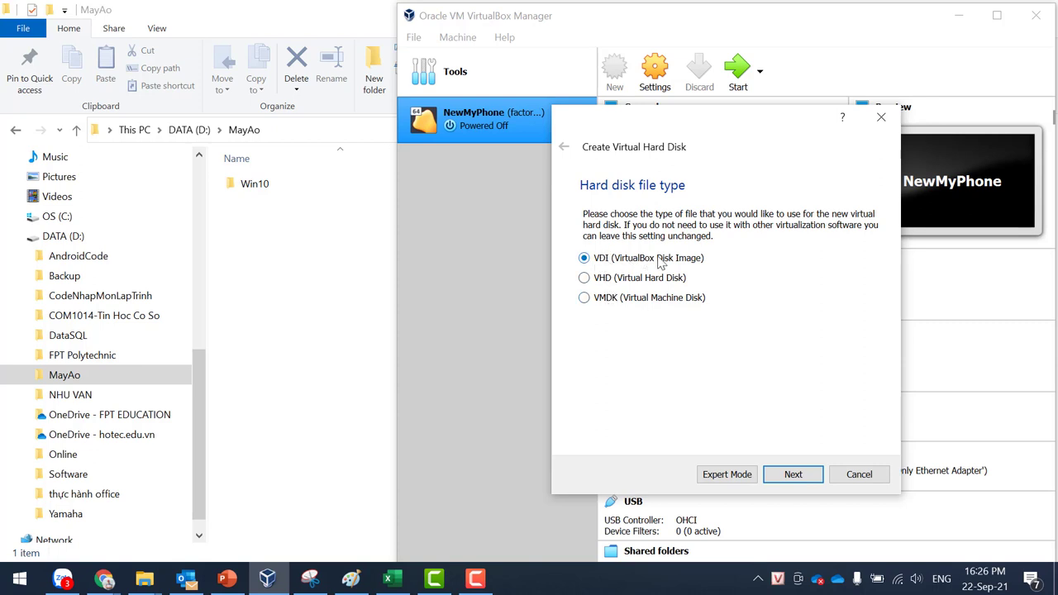
{"action": "left_click", "coordinate": [792, 479]}
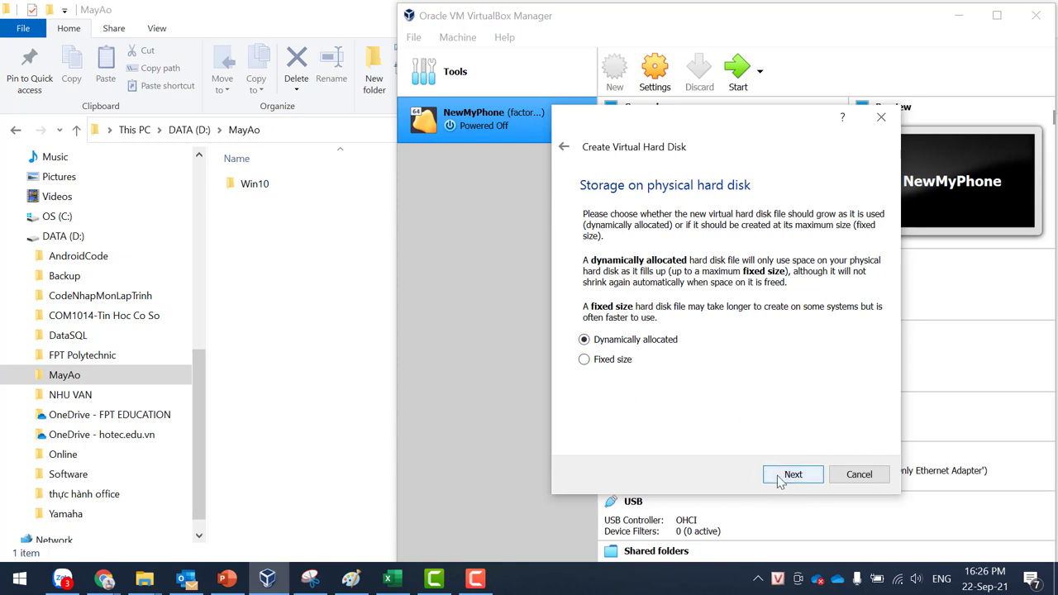
{"action": "left_click", "coordinate": [791, 475]}
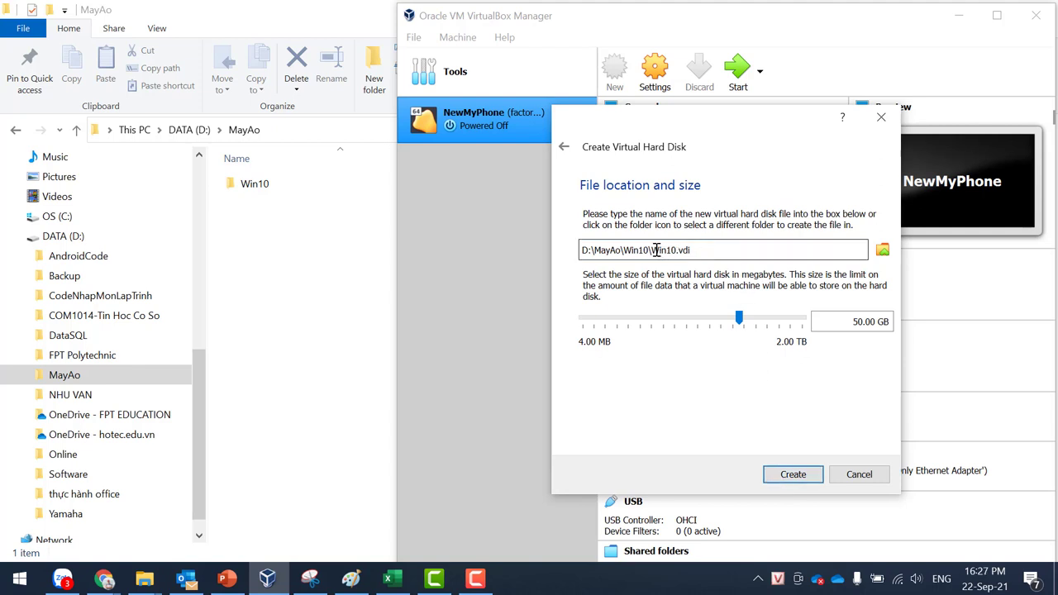
{"action": "left_click_drag", "start_coordinate": [653, 250], "coordinate": [731, 249]}
{"action": "key", "text": "Tab"}
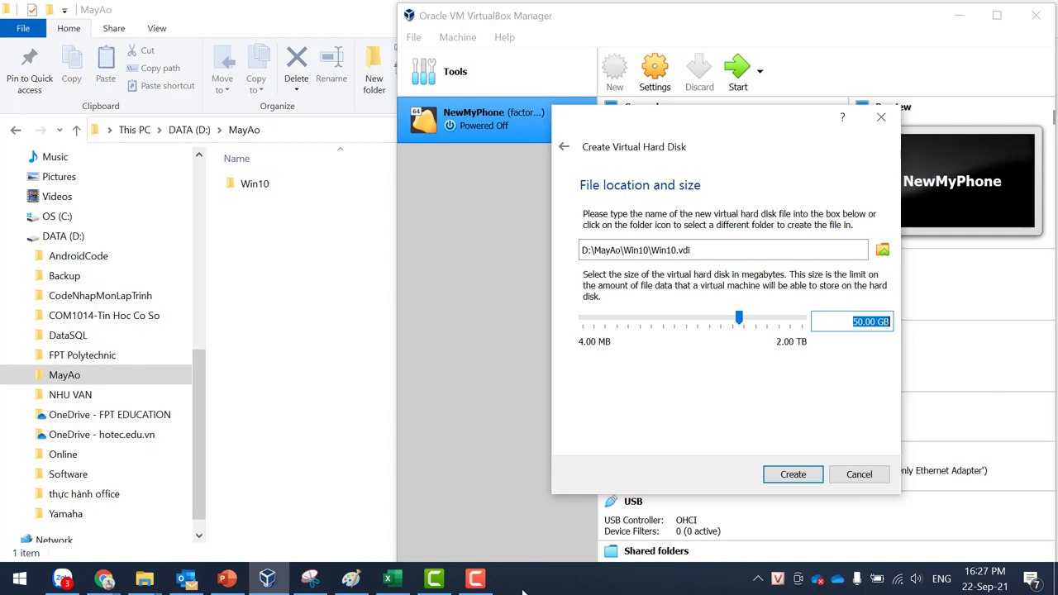
Step: Switch to Paint, clear the whole canvas and draw a large open-topped container in red with the Pencil
{"action": "left_click", "coordinate": [351, 581]}
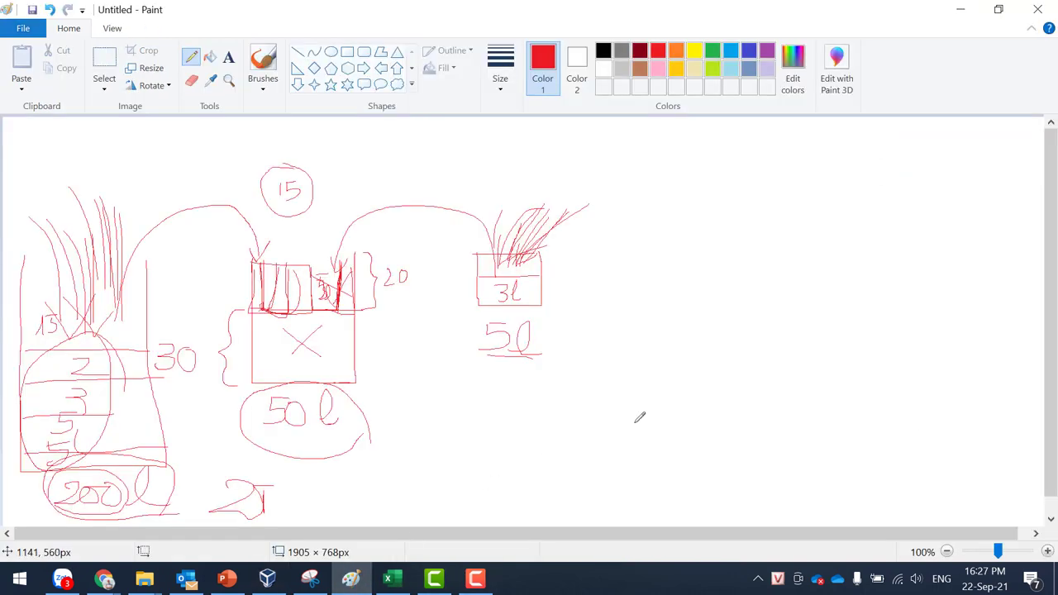
{"action": "key", "text": "ctrl+a"}
{"action": "key", "text": "Delete"}
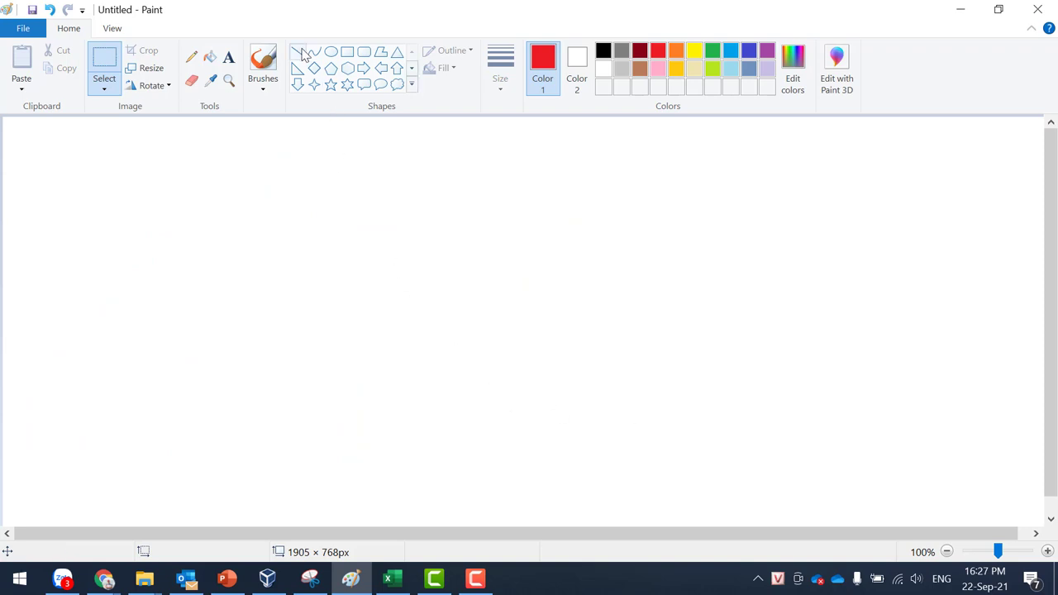
{"action": "left_click", "coordinate": [196, 57]}
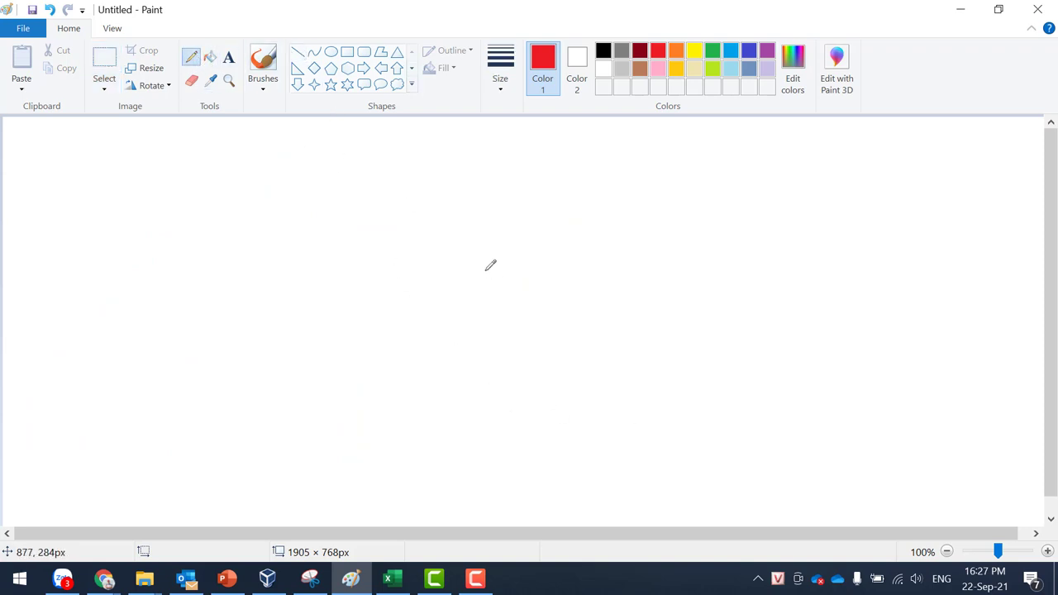
{"action": "mouse_move", "coordinate": [482, 256]}
{"action": "left_mouse_down"}
{"action": "mouse_move", "coordinate": [476, 399]}
{"action": "mouse_move", "coordinate": [597, 404]}
{"action": "mouse_move", "coordinate": [629, 290]}
{"action": "mouse_move", "coordinate": [617, 245]}
{"action": "left_mouse_up"}
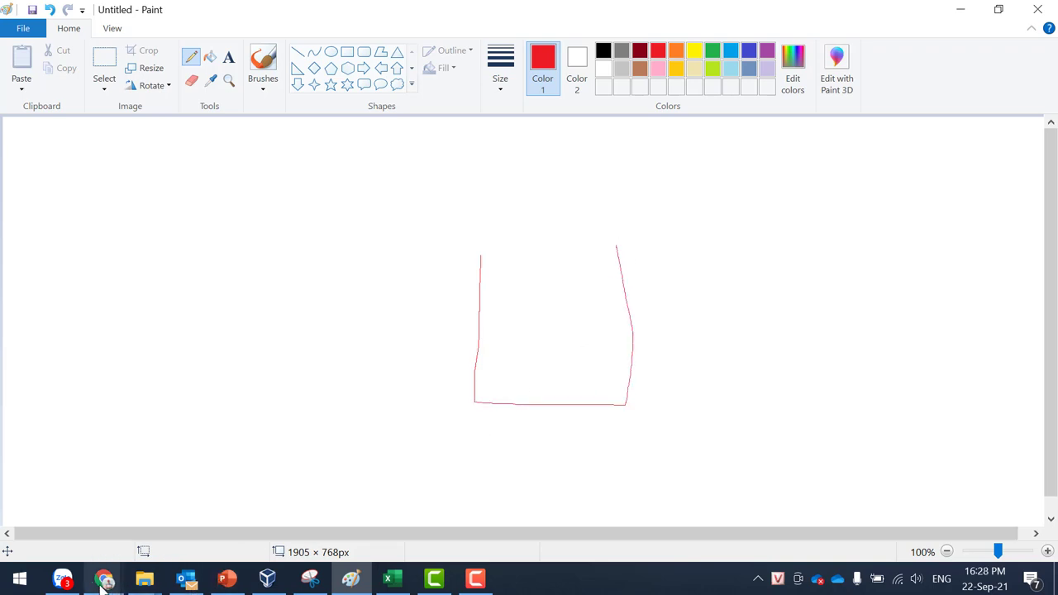
Step: Switch to File Explorer and check the capacity and free space in the properties of drive DATA (D:)
{"action": "mouse_move", "coordinate": [271, 585]}
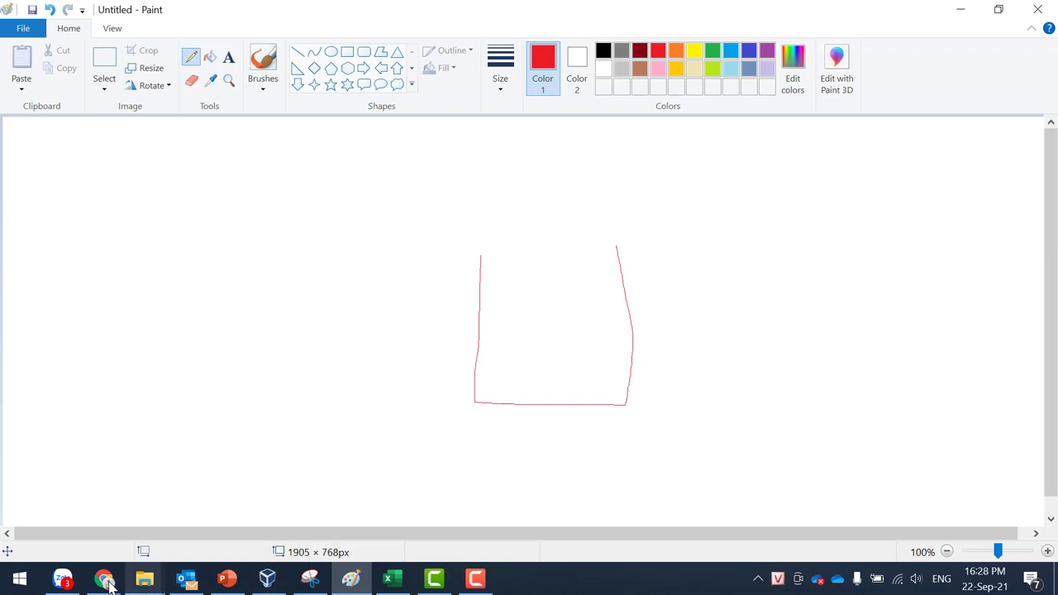
{"action": "mouse_move", "coordinate": [144, 579]}
{"action": "left_click", "coordinate": [132, 518]}
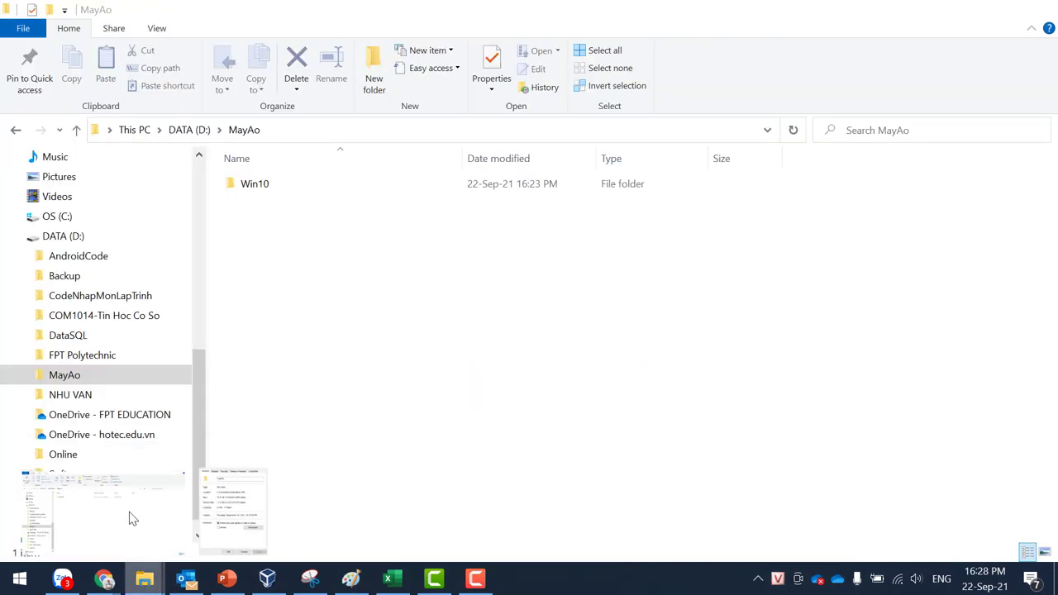
{"action": "right_click", "coordinate": [66, 239]}
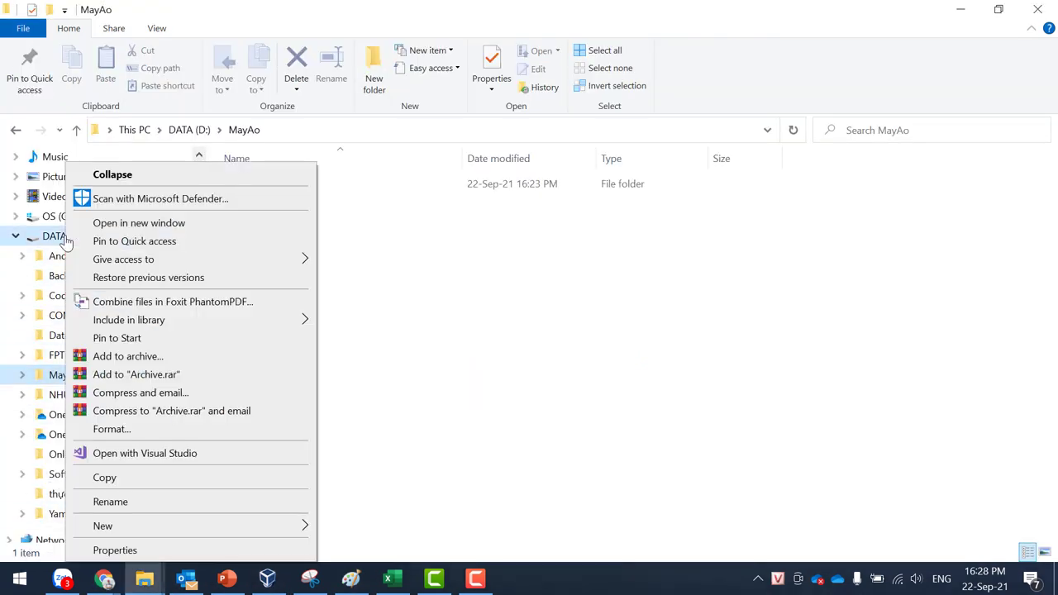
{"action": "left_click", "coordinate": [157, 551]}
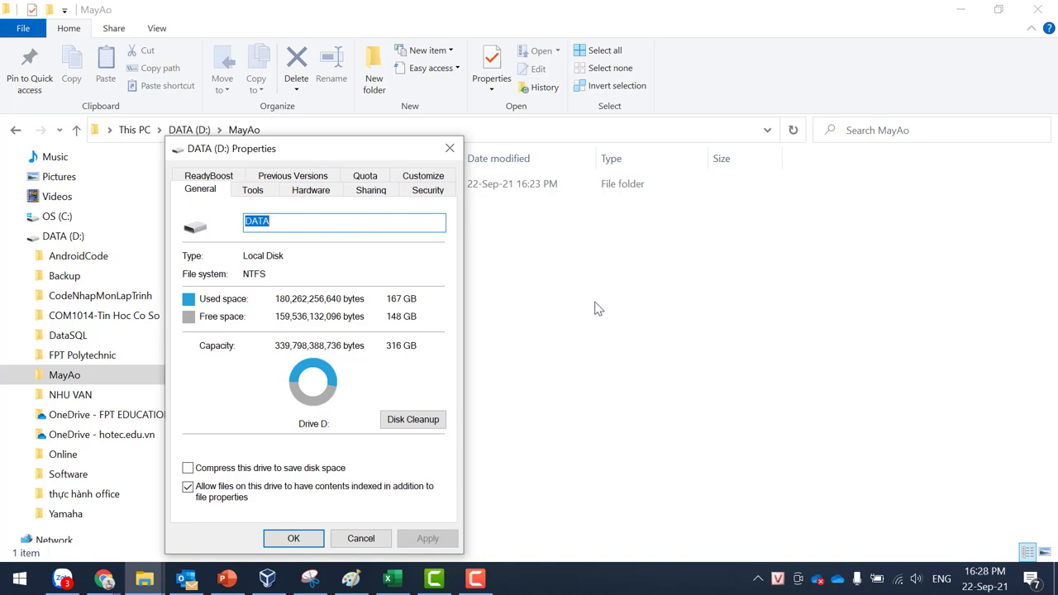
{"action": "key", "text": "Escape"}
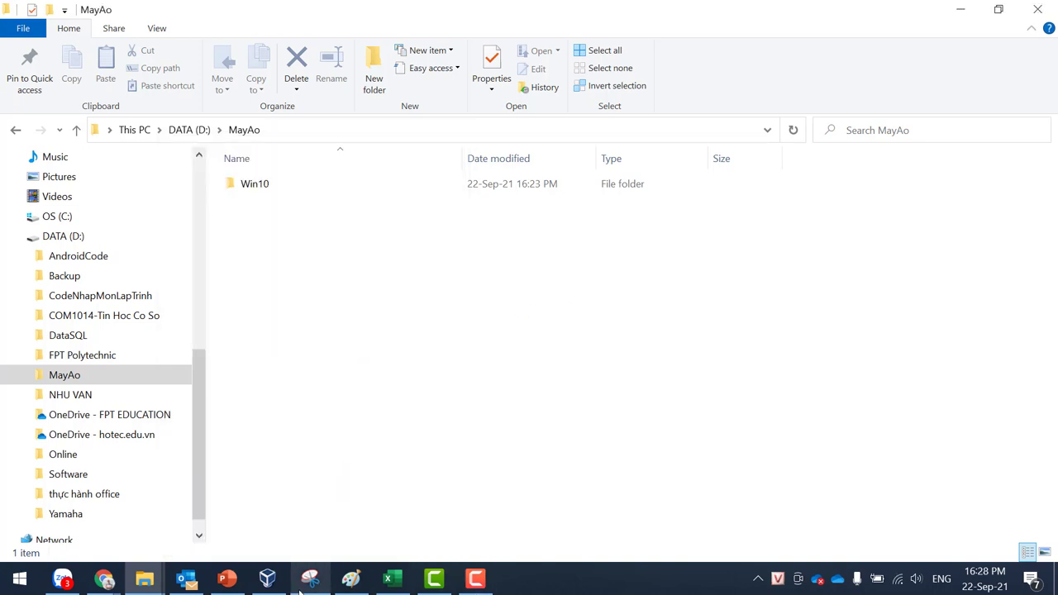
Step: Return to Paint and handwrite 150 below the large container
{"action": "left_click", "coordinate": [351, 578]}
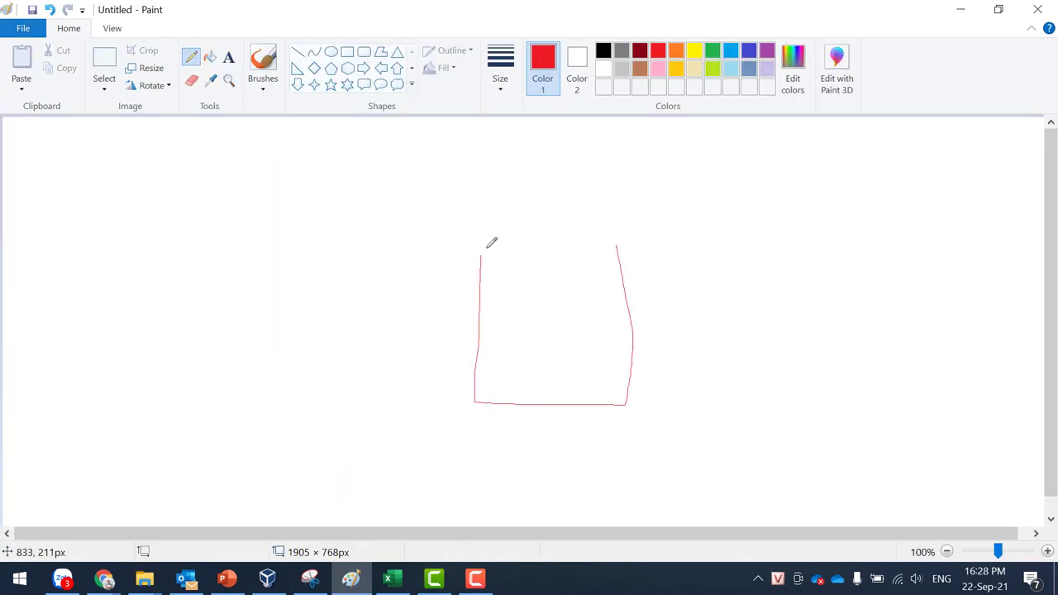
{"action": "mouse_move", "coordinate": [515, 432]}
{"action": "left_mouse_down"}
{"action": "mouse_move", "coordinate": [512, 460]}
{"action": "mouse_move", "coordinate": [536, 436]}
{"action": "mouse_move", "coordinate": [521, 461]}
{"action": "left_mouse_up"}
{"action": "left_click_drag", "start_coordinate": [576, 438], "coordinate": [571, 440]}
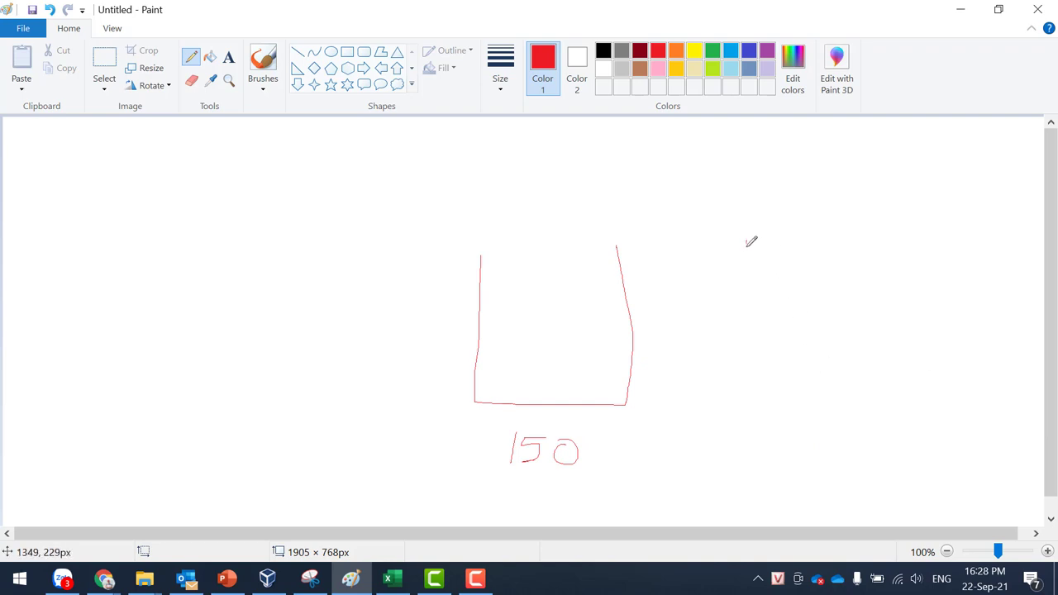
Step: Draw a smaller container labelled 50 beside the large one, with a curved arrow leading from it into the large container
{"action": "mouse_move", "coordinate": [746, 242]}
{"action": "left_mouse_down"}
{"action": "mouse_move", "coordinate": [753, 314]}
{"action": "mouse_move", "coordinate": [809, 310]}
{"action": "mouse_move", "coordinate": [807, 239]}
{"action": "left_mouse_up"}
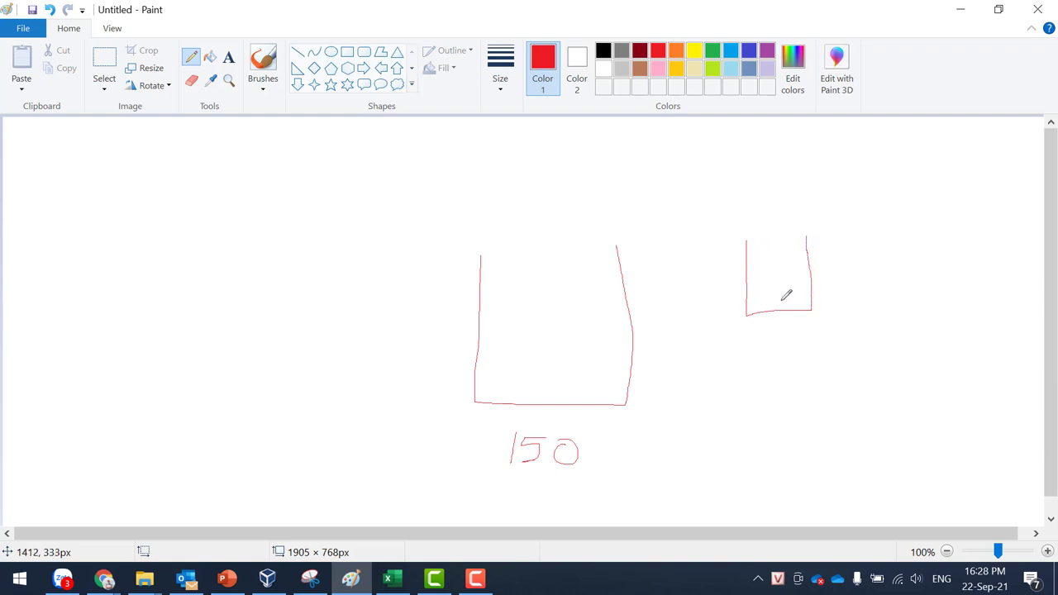
{"action": "mouse_move", "coordinate": [783, 326]}
{"action": "left_mouse_down"}
{"action": "mouse_move", "coordinate": [756, 330]}
{"action": "mouse_move", "coordinate": [774, 337]}
{"action": "mouse_move", "coordinate": [756, 348]}
{"action": "mouse_move", "coordinate": [789, 327]}
{"action": "left_mouse_up"}
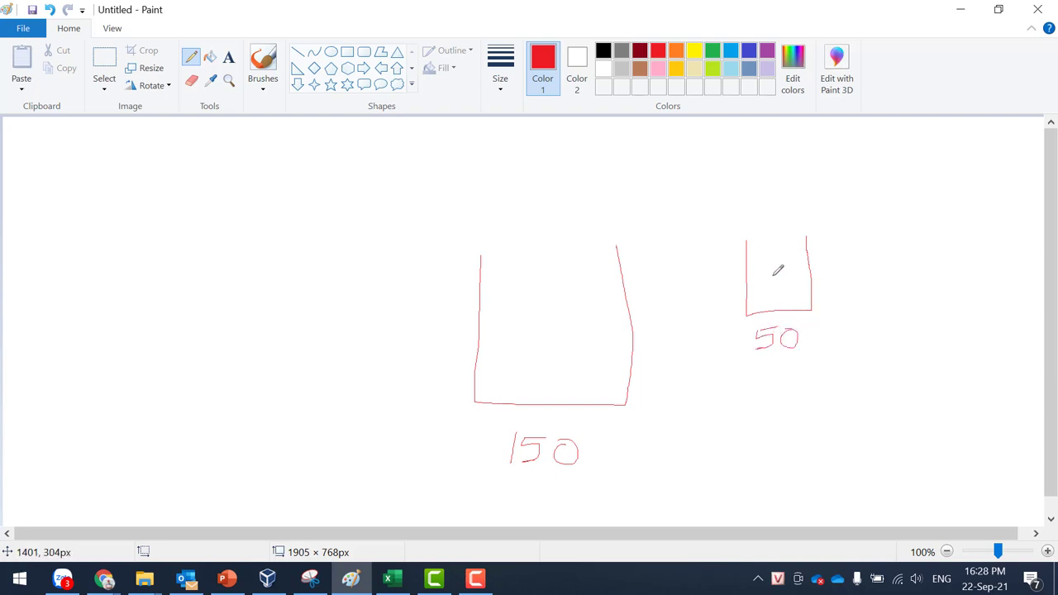
{"action": "mouse_move", "coordinate": [769, 257]}
{"action": "left_mouse_down"}
{"action": "mouse_move", "coordinate": [768, 236]}
{"action": "mouse_move", "coordinate": [657, 201]}
{"action": "mouse_move", "coordinate": [600, 263]}
{"action": "mouse_move", "coordinate": [611, 257]}
{"action": "left_mouse_up"}
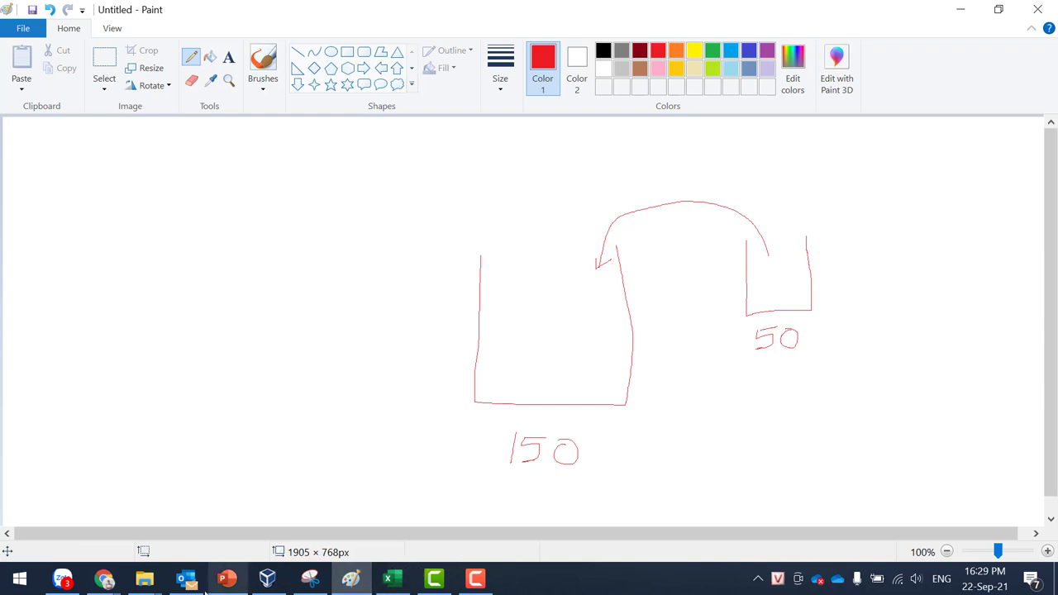
Step: Bring the MayAo window back in File Explorer and open its Win10 folder to check the contents
{"action": "left_click", "coordinate": [144, 579]}
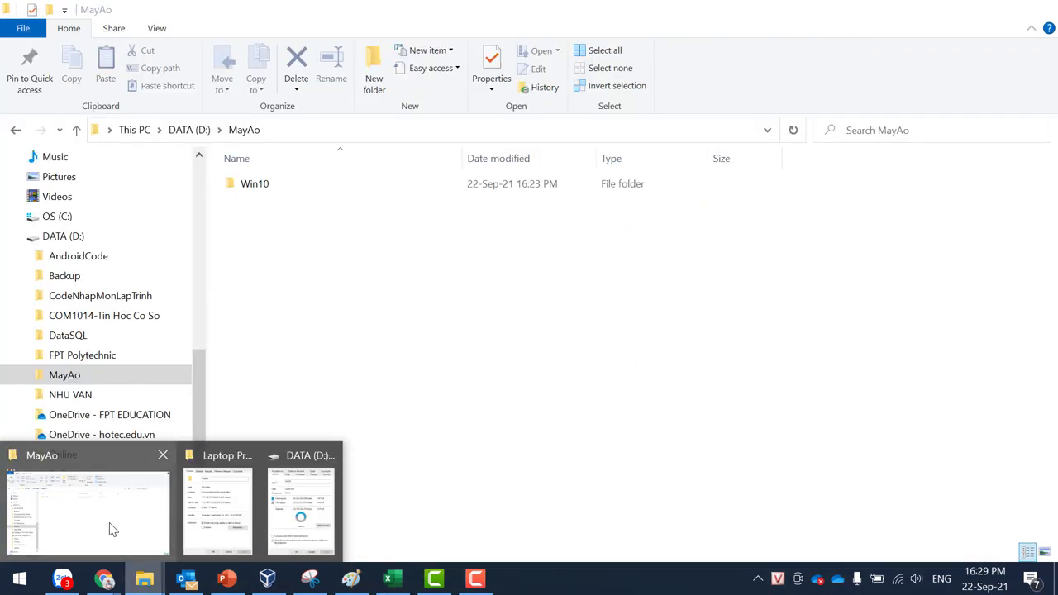
{"action": "left_click", "coordinate": [112, 529]}
{"action": "double_click", "coordinate": [256, 183]}
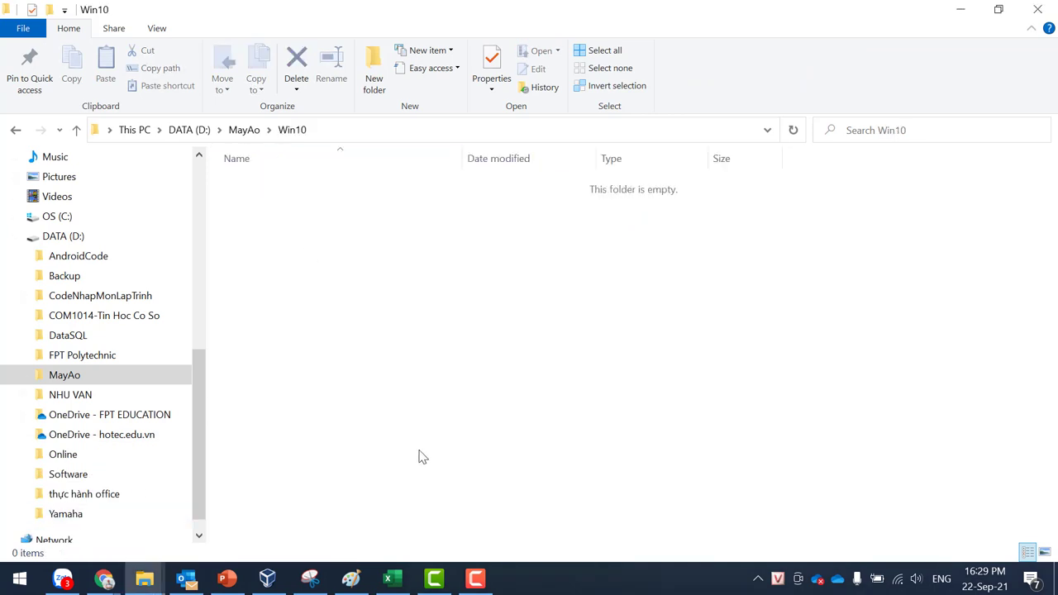
Step: Return to the Paint sketch and shade a thick vertical bar along the inside of the 150 container's right wall
{"action": "left_click", "coordinate": [267, 579]}
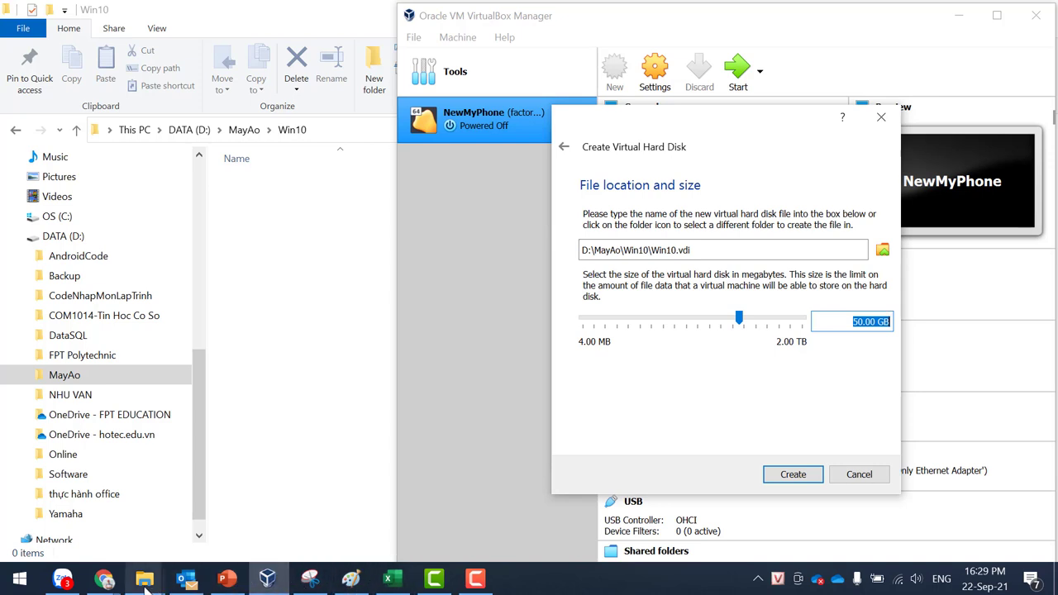
{"action": "left_click", "coordinate": [310, 579]}
{"action": "left_click", "coordinate": [350, 579]}
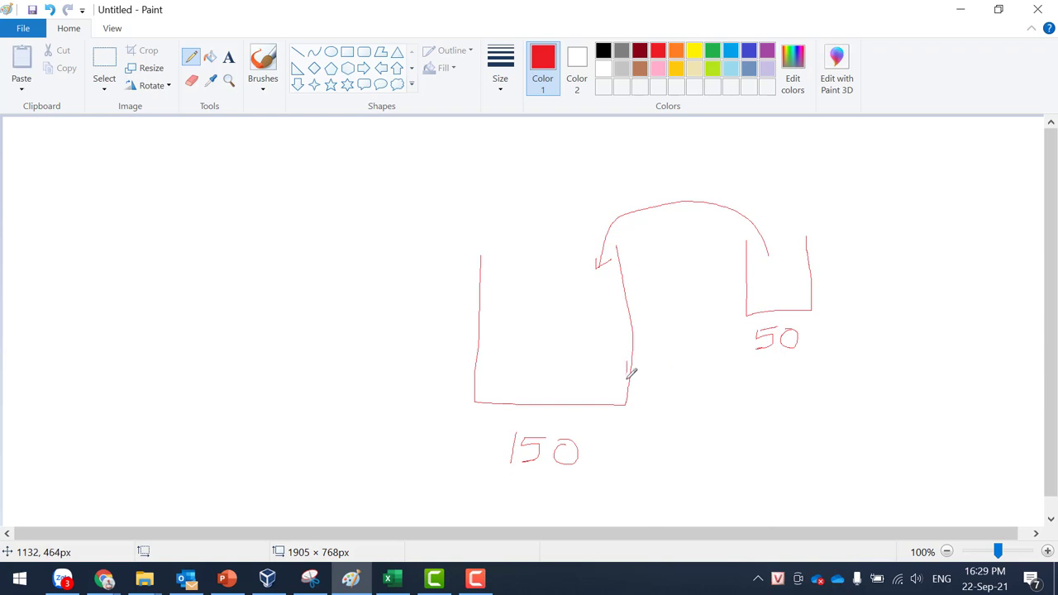
{"action": "mouse_move", "coordinate": [631, 373]}
{"action": "left_mouse_down"}
{"action": "mouse_move", "coordinate": [625, 404]}
{"action": "mouse_move", "coordinate": [631, 363]}
{"action": "mouse_move", "coordinate": [620, 398]}
{"action": "mouse_move", "coordinate": [622, 380]}
{"action": "left_mouse_up"}
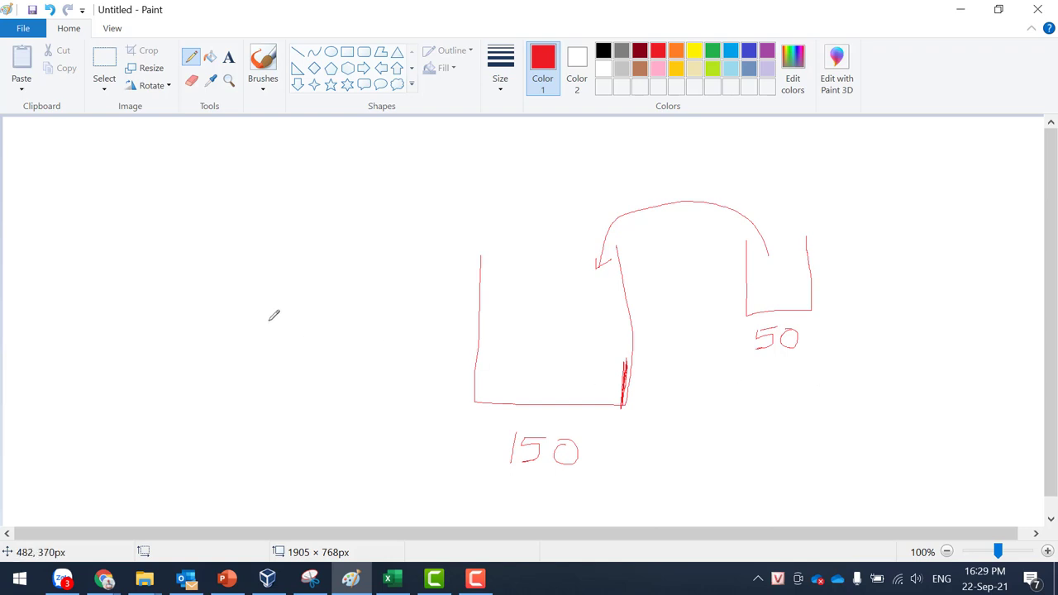
Step: Draw another container labelled 2TB with a curved arrow into the 150 container, and shade a bar inside the 150 container's left wall
{"action": "mouse_move", "coordinate": [143, 273]}
{"action": "left_mouse_down"}
{"action": "mouse_move", "coordinate": [132, 371]}
{"action": "mouse_move", "coordinate": [223, 406]}
{"action": "mouse_move", "coordinate": [282, 347]}
{"action": "mouse_move", "coordinate": [278, 270]}
{"action": "left_mouse_up"}
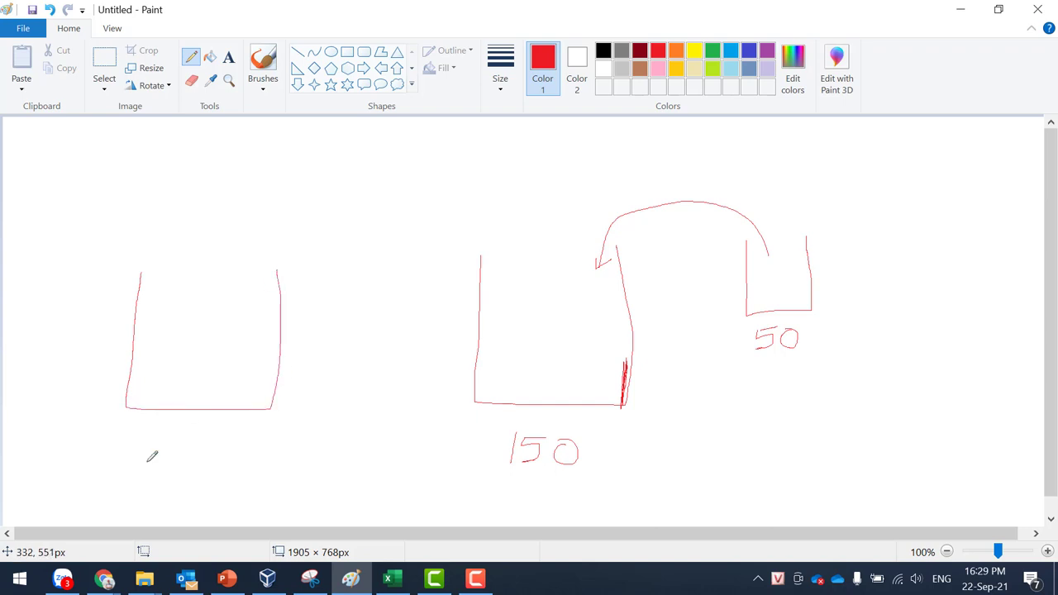
{"action": "mouse_move", "coordinate": [151, 444]}
{"action": "left_mouse_down"}
{"action": "mouse_move", "coordinate": [171, 438]}
{"action": "mouse_move", "coordinate": [173, 466]}
{"action": "mouse_move", "coordinate": [202, 429]}
{"action": "mouse_move", "coordinate": [207, 457]}
{"action": "left_mouse_up"}
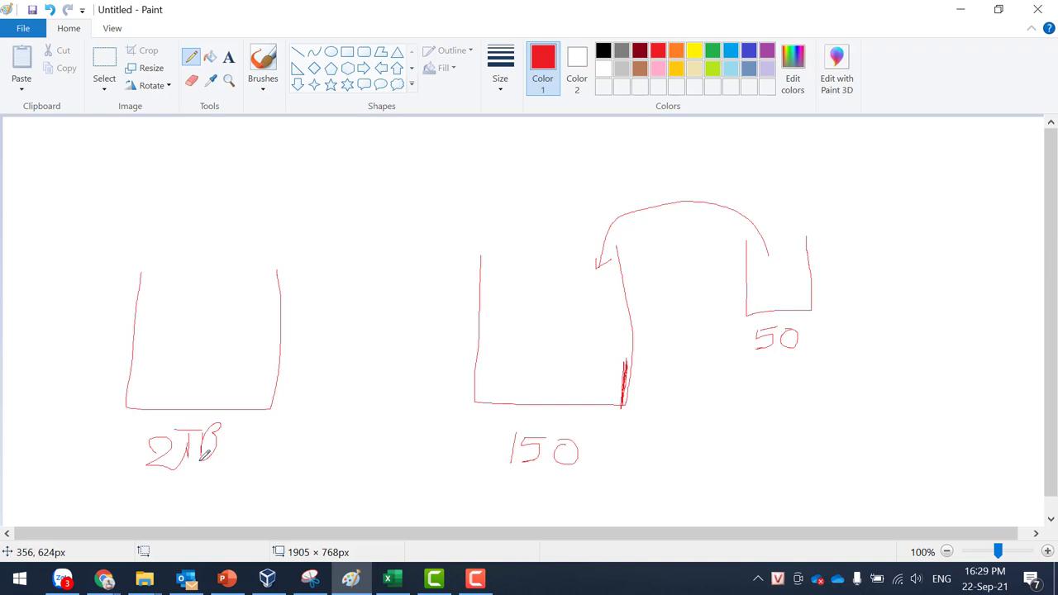
{"action": "mouse_move", "coordinate": [240, 291]}
{"action": "left_mouse_down"}
{"action": "mouse_move", "coordinate": [413, 162]}
{"action": "mouse_move", "coordinate": [506, 240]}
{"action": "mouse_move", "coordinate": [505, 267]}
{"action": "mouse_move", "coordinate": [511, 254]}
{"action": "left_mouse_up"}
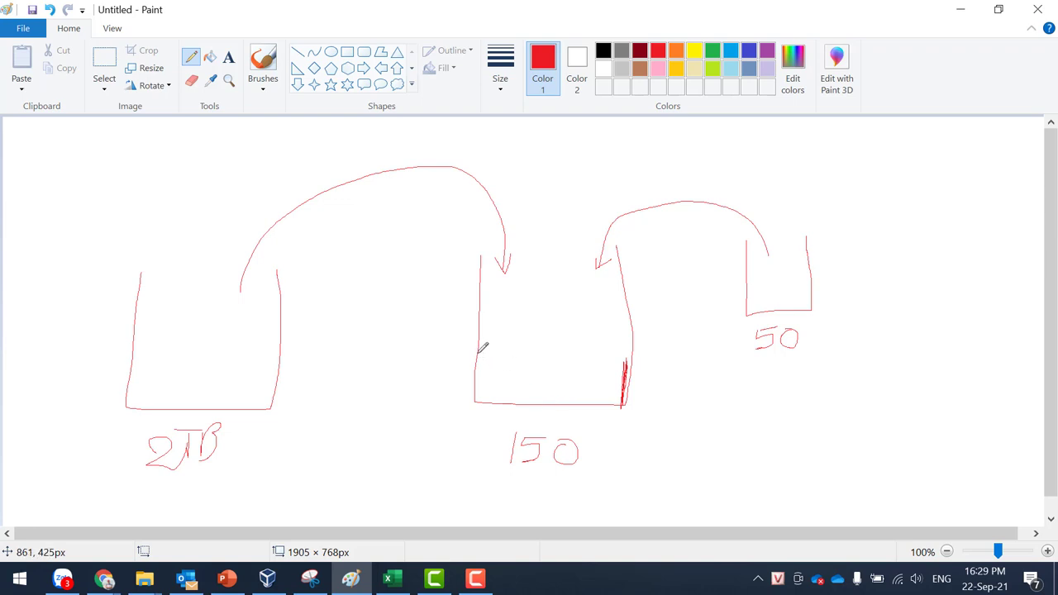
{"action": "left_click_drag", "start_coordinate": [482, 351], "coordinate": [488, 396]}
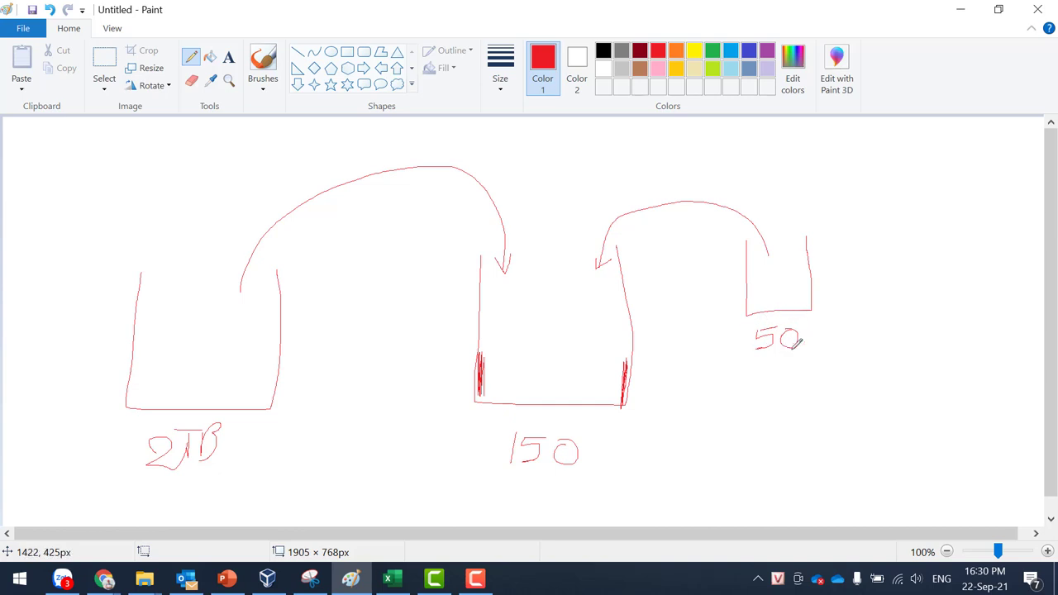
Step: Try outlining a compartment against the right wall inside the 150 container, and undo its strokes
{"action": "left_click_drag", "start_coordinate": [572, 345], "coordinate": [573, 405]}
{"action": "mouse_move", "coordinate": [573, 355]}
{"action": "left_mouse_down"}
{"action": "mouse_move", "coordinate": [572, 324]}
{"action": "mouse_move", "coordinate": [634, 313]}
{"action": "left_mouse_up"}
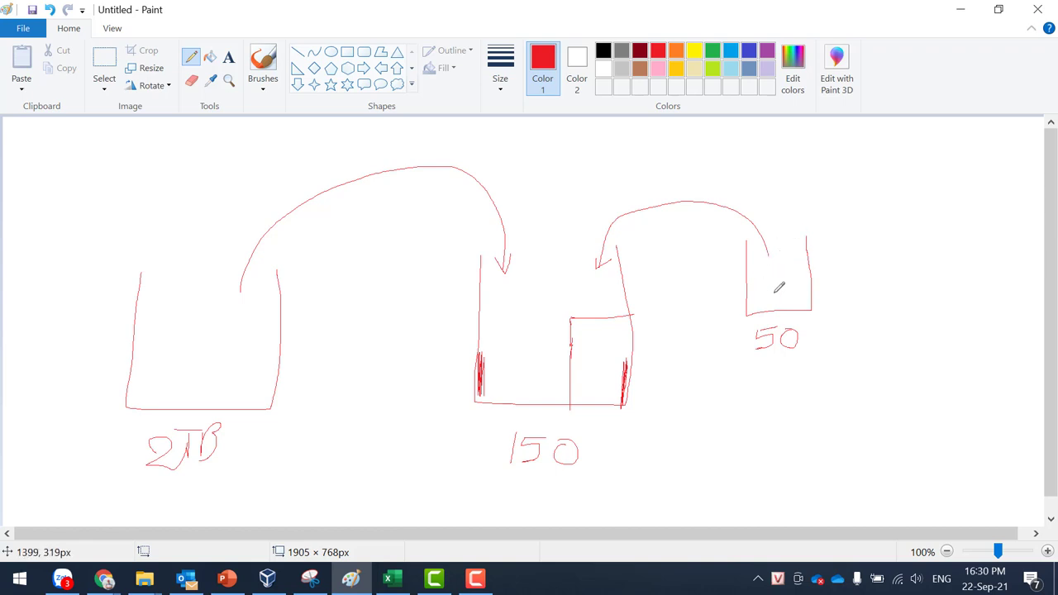
{"action": "key", "text": "ctrl+z"}
{"action": "key", "text": "ctrl+z"}
{"action": "key", "text": "ctrl+z"}
{"action": "key", "text": "ctrl+z"}
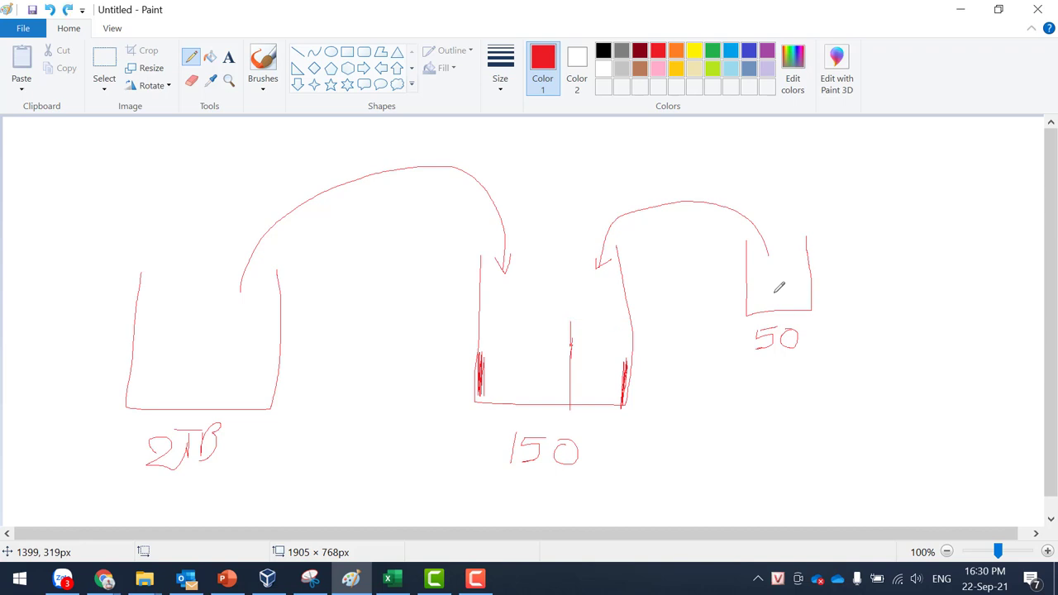